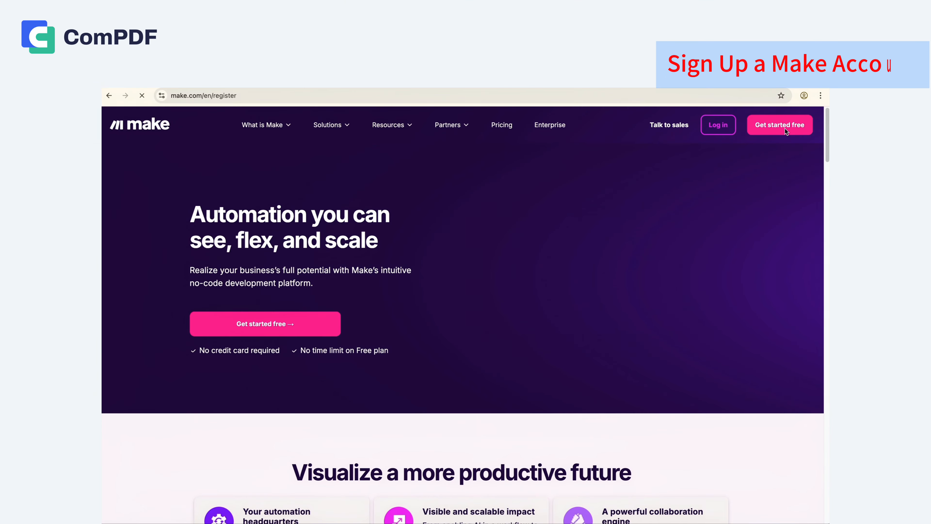
Step: Start the free Make registration and upload PDF to PowerPoint.pdf to the PDF to PowerPoint folder in Google Drive
click(785, 128)
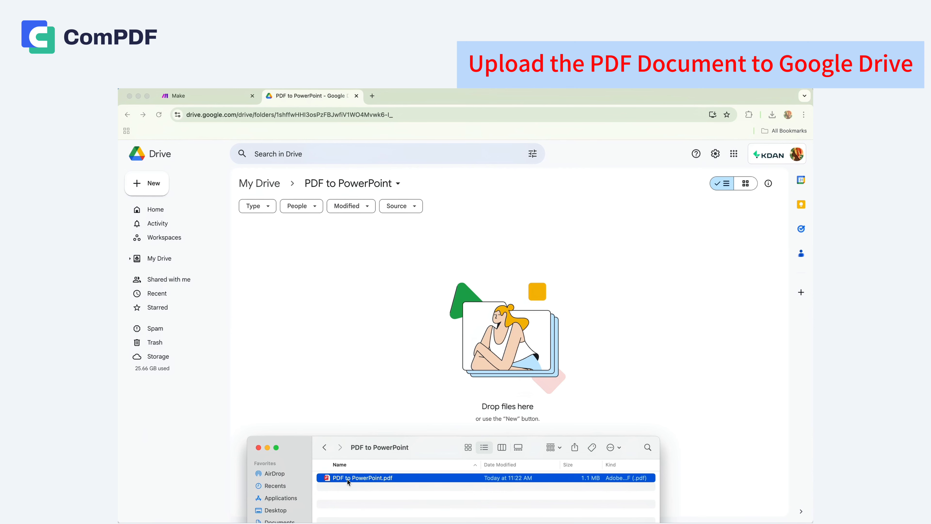
drag(340, 481, 434, 360)
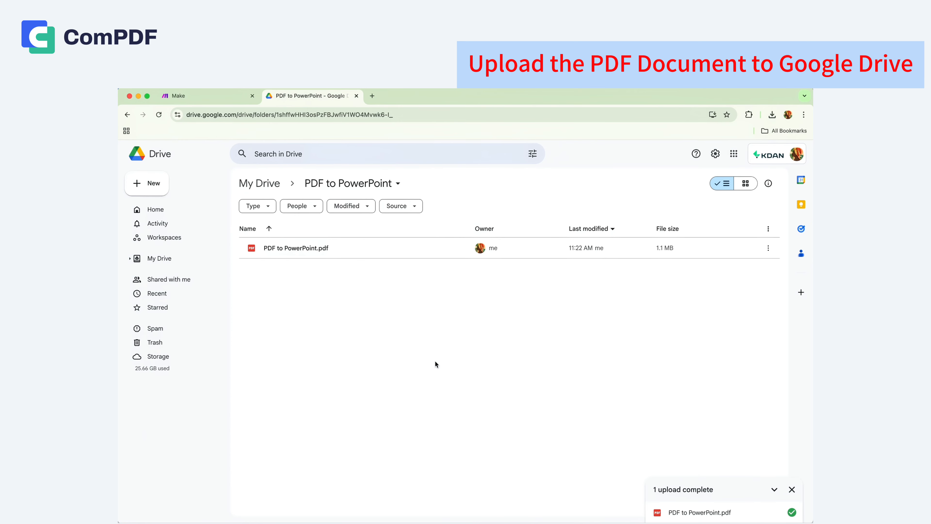
Step: Switch to Make, create a new scenario and name it "AI+PDF to PowerPoint"
click(207, 99)
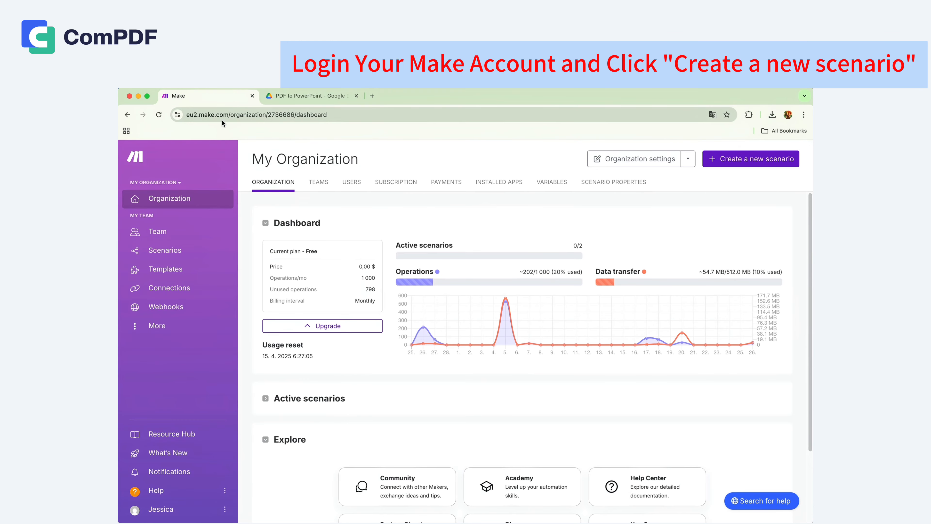
click(726, 166)
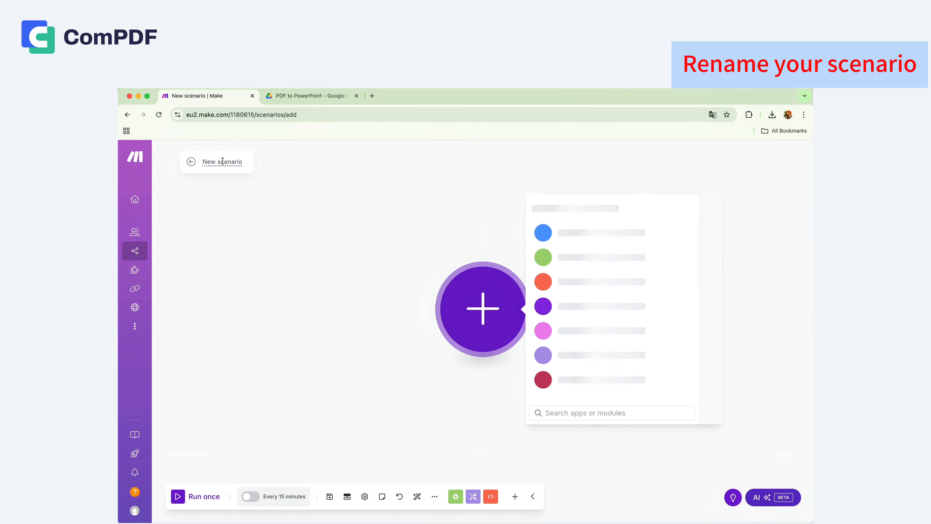
click(249, 162)
text(AI+P)
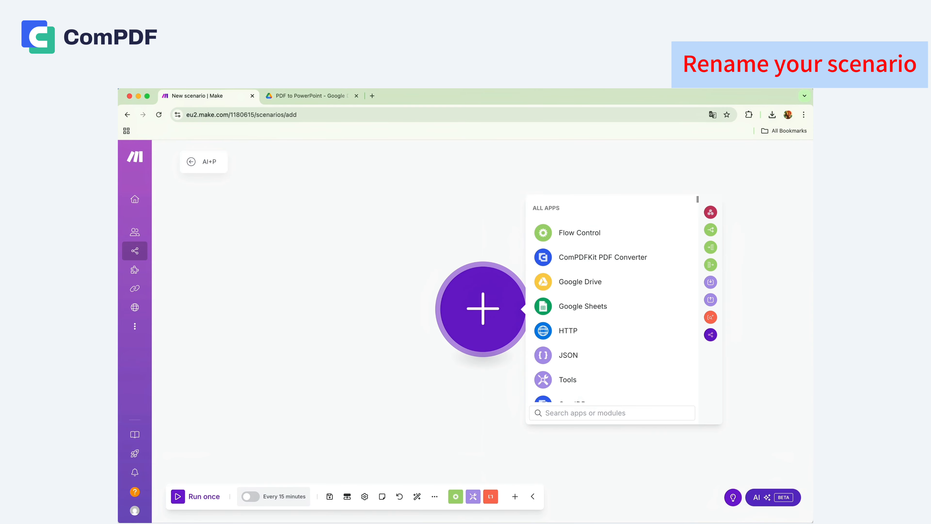
text(DF to PowerPoint)
key(Return)
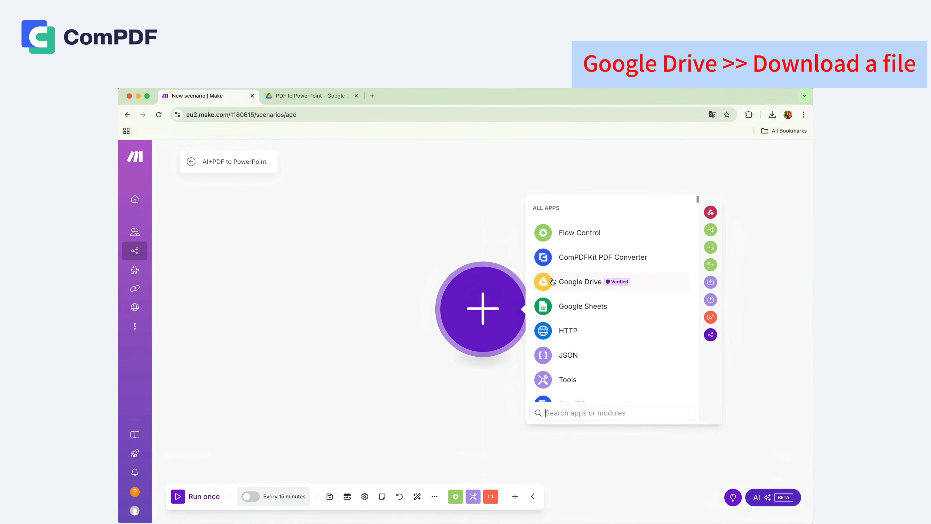
Step: Add the Google Drive Download a File module as the first module of the scenario
click(552, 281)
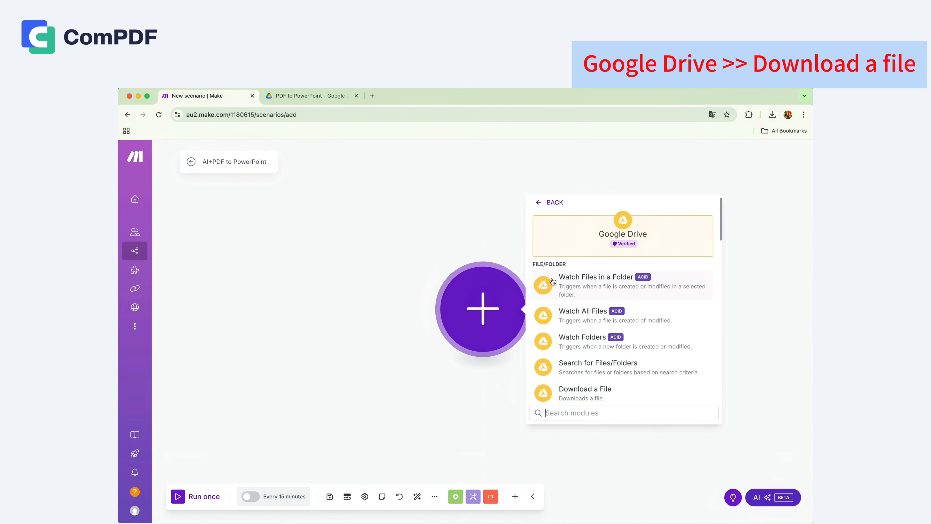
scroll(581, 366, down, 1)
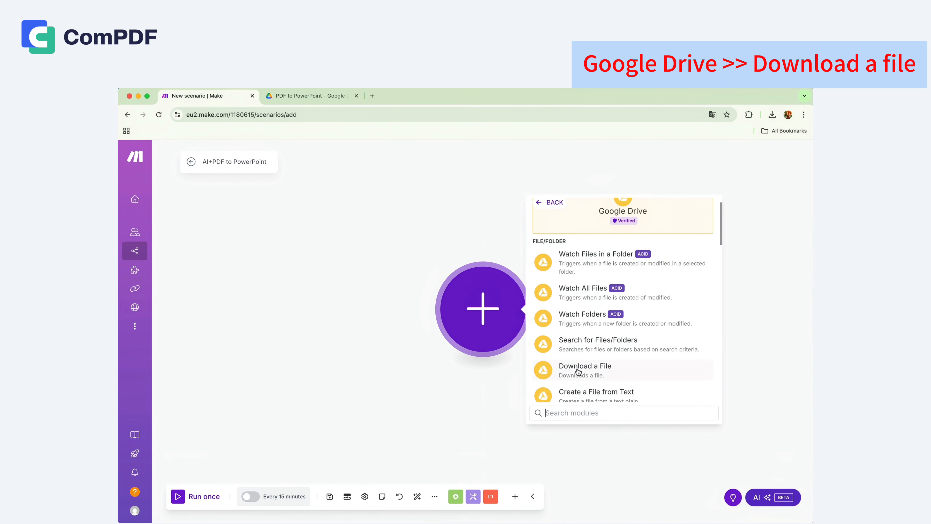
click(577, 370)
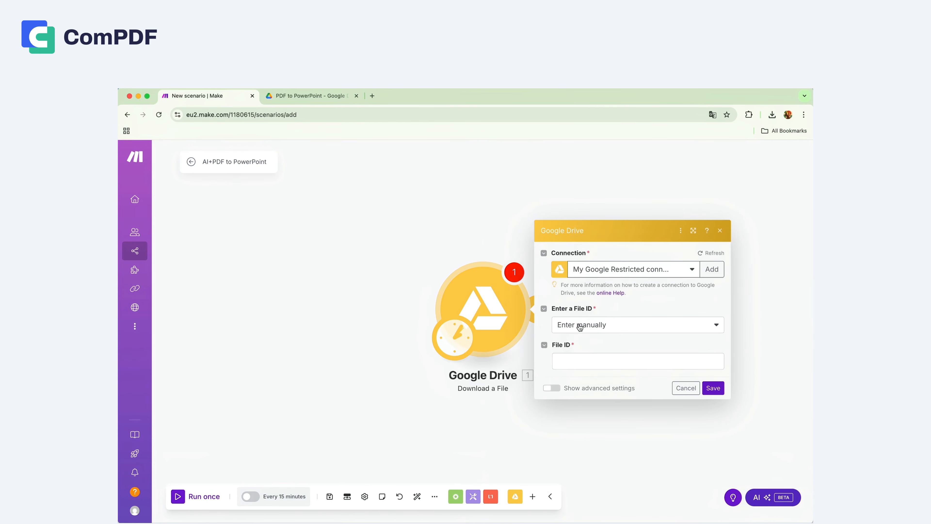
Step: Set the Google Drive module to select from the list, choose PDF to PowerPoint / PDF to PowerPoint.pdf, and save it
click(579, 326)
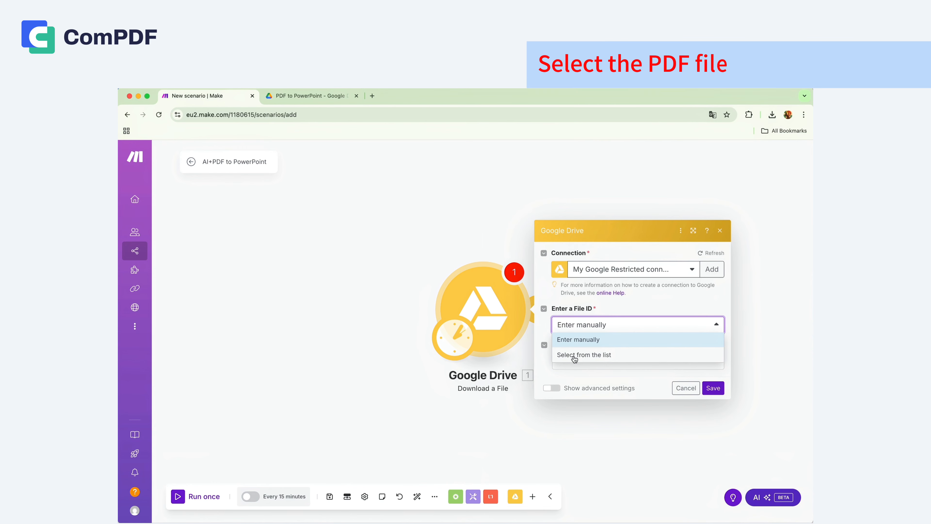
click(574, 355)
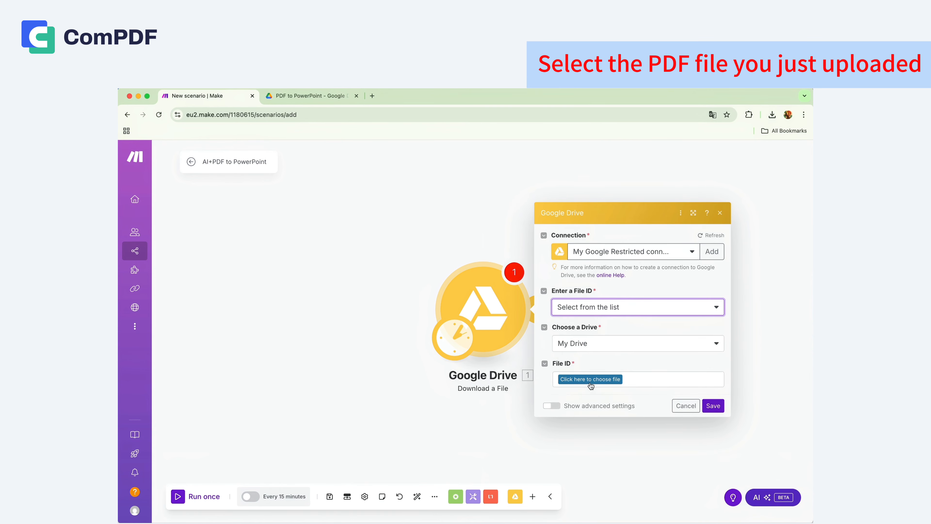
click(590, 381)
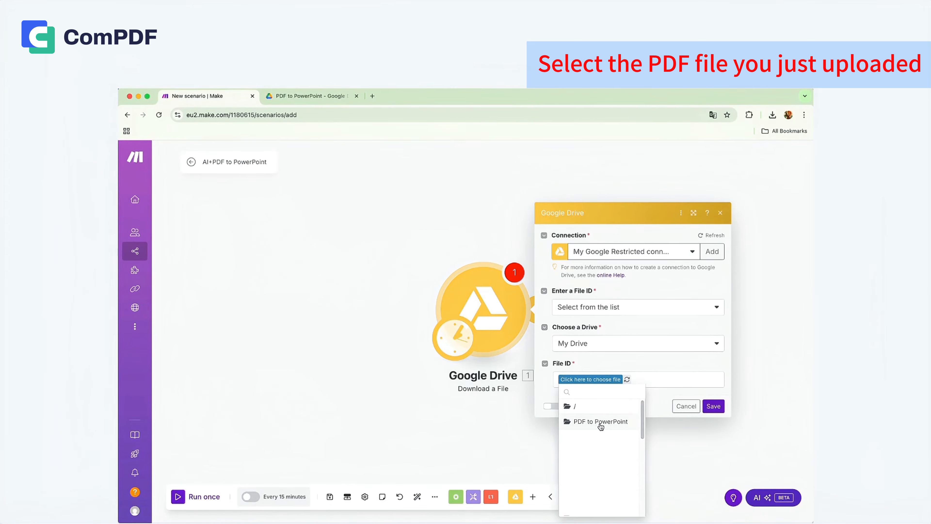
click(600, 426)
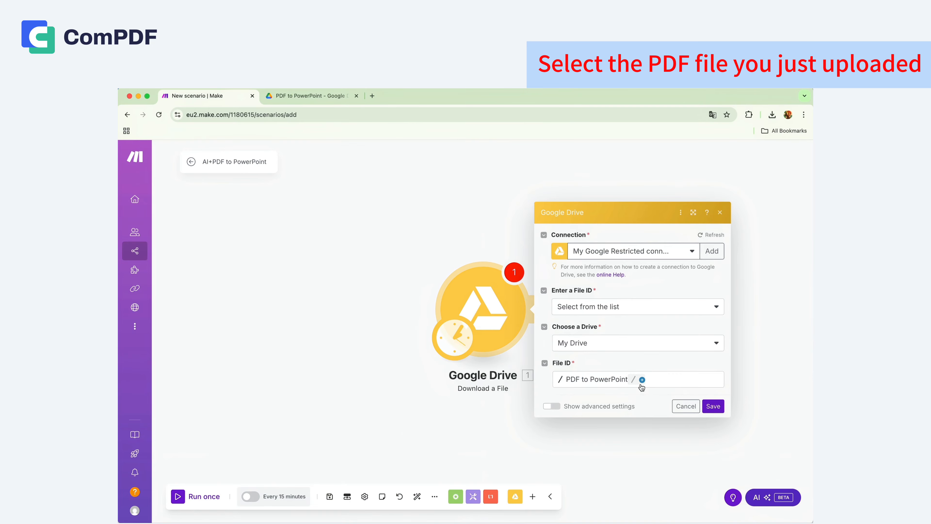
click(641, 381)
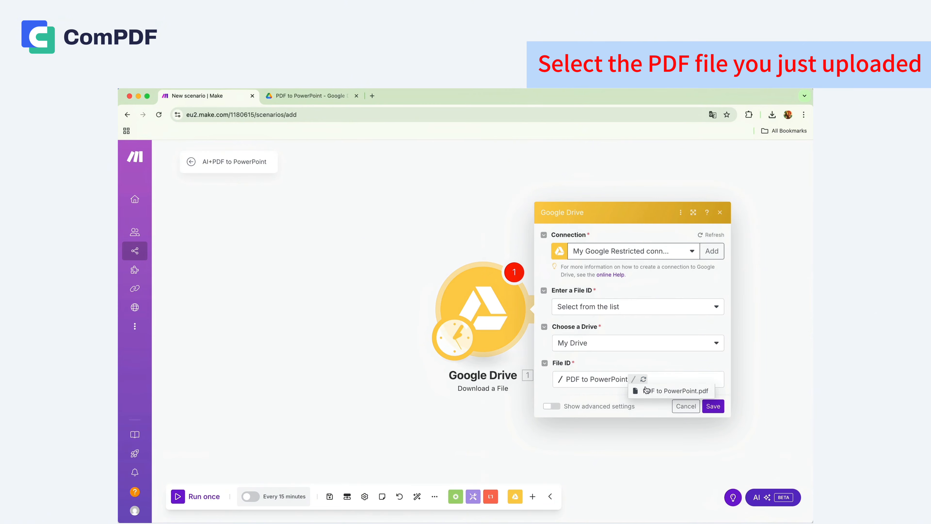
click(645, 387)
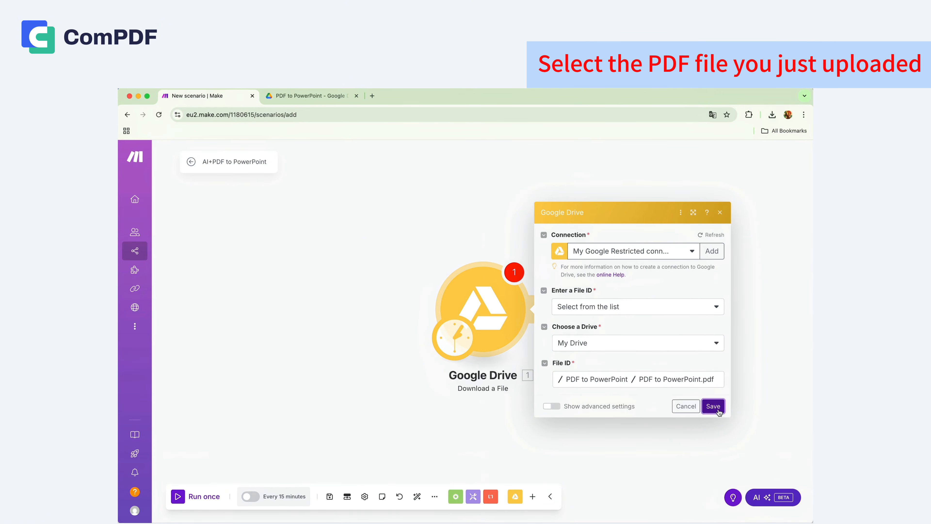
click(718, 409)
Step: Add ComPDFKit PDF Converter's "Convert a PDF to PPT - Create a Task" module after the Google Drive module
click(539, 309)
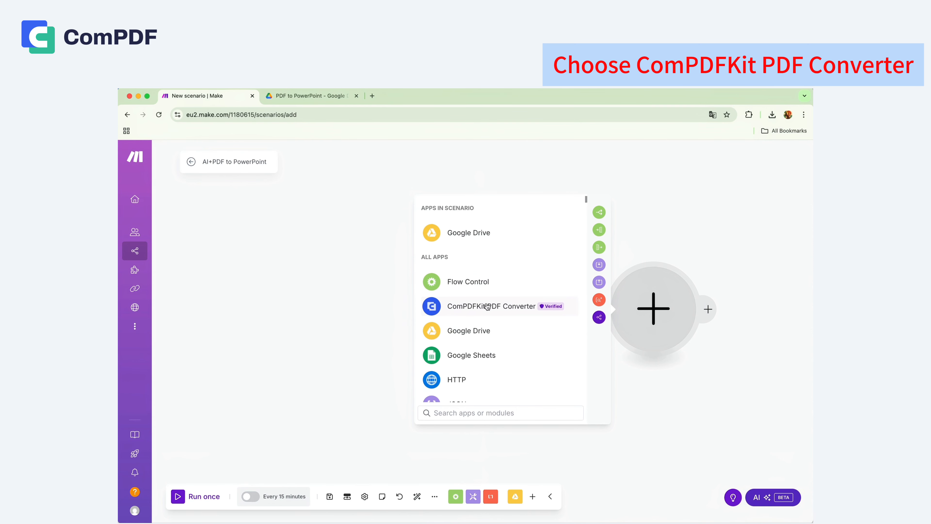
click(486, 307)
text(PDF)
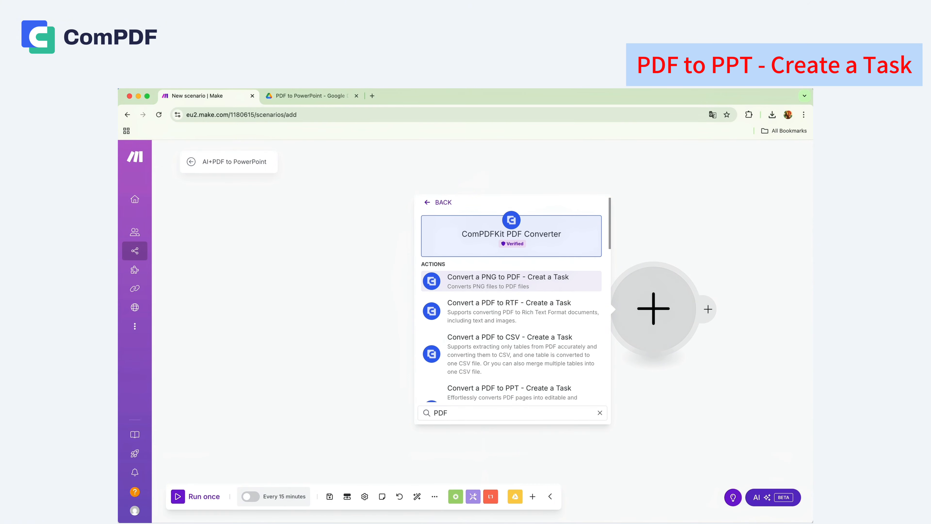
scroll(498, 353, down, 3)
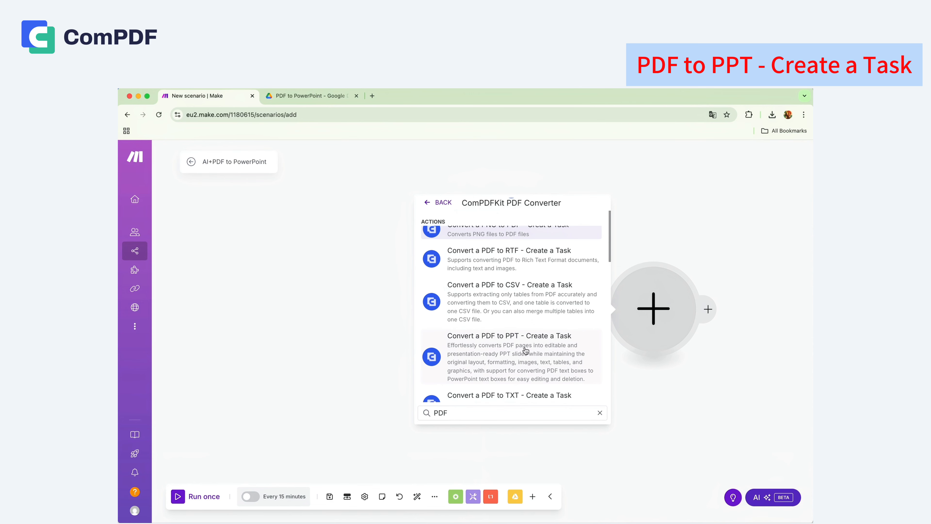
click(447, 341)
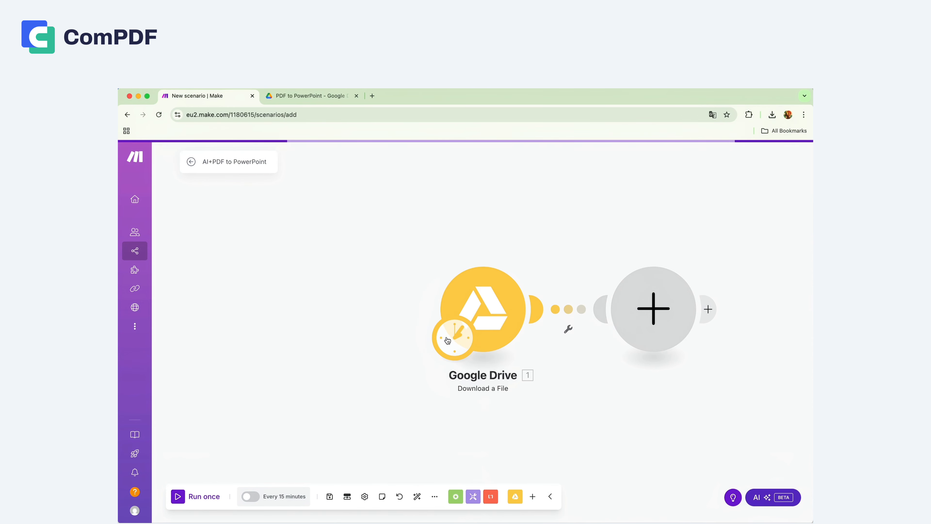
Step: Start a new connection for the ComPDFKit PDF Converter module and open the API Keys page in the ComPDFKit dashboard
click(579, 303)
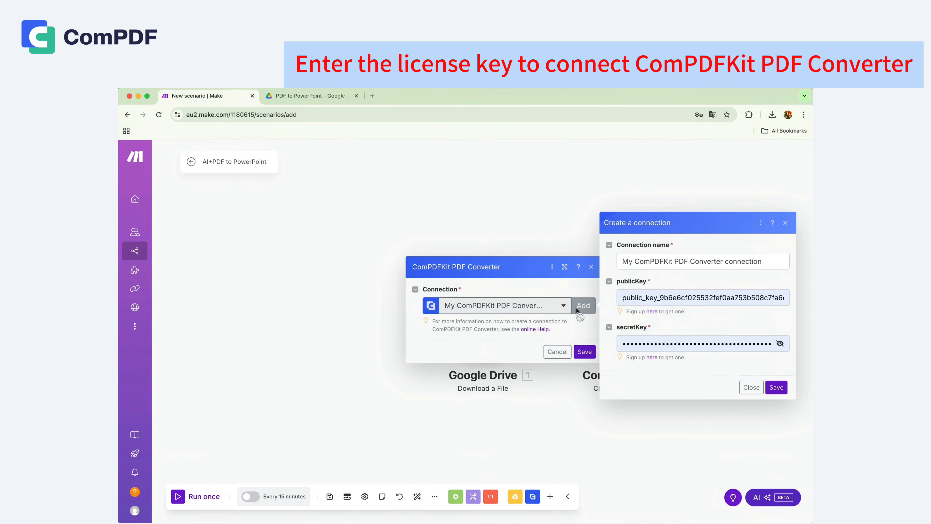
click(652, 358)
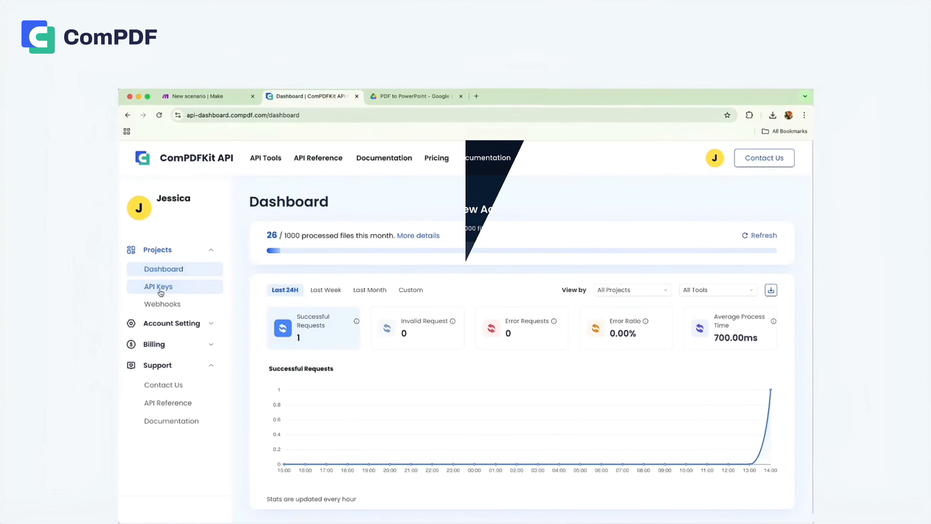
click(159, 289)
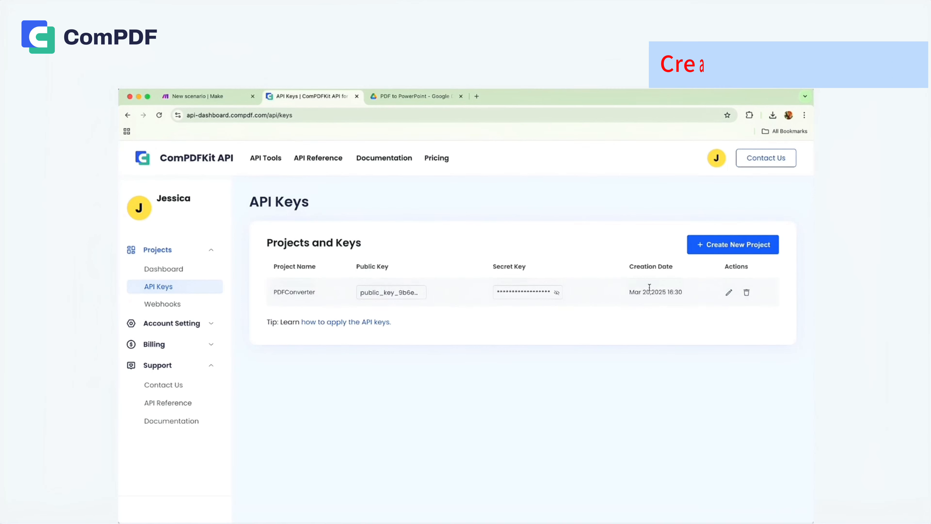
Step: Create a new API key project named PDFtoPowerPoint and save it
click(716, 245)
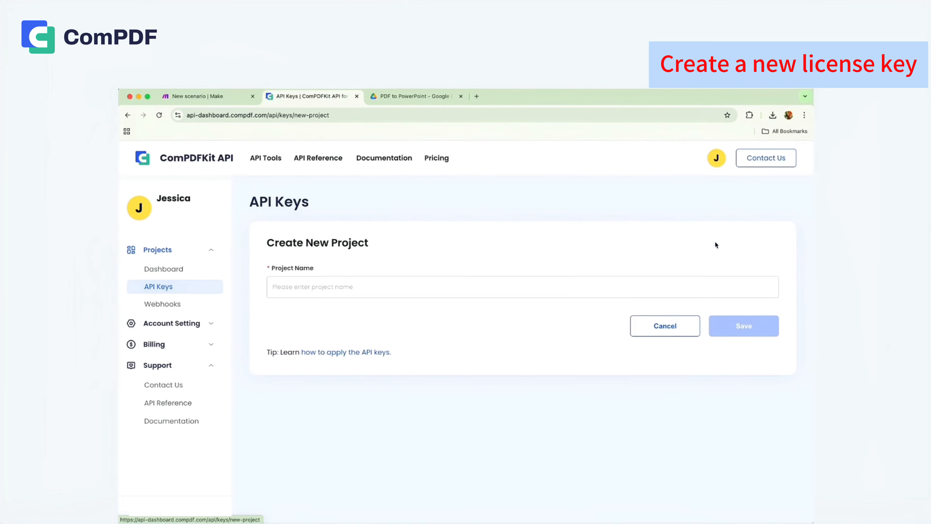
text(PDFtoPowerPoint)
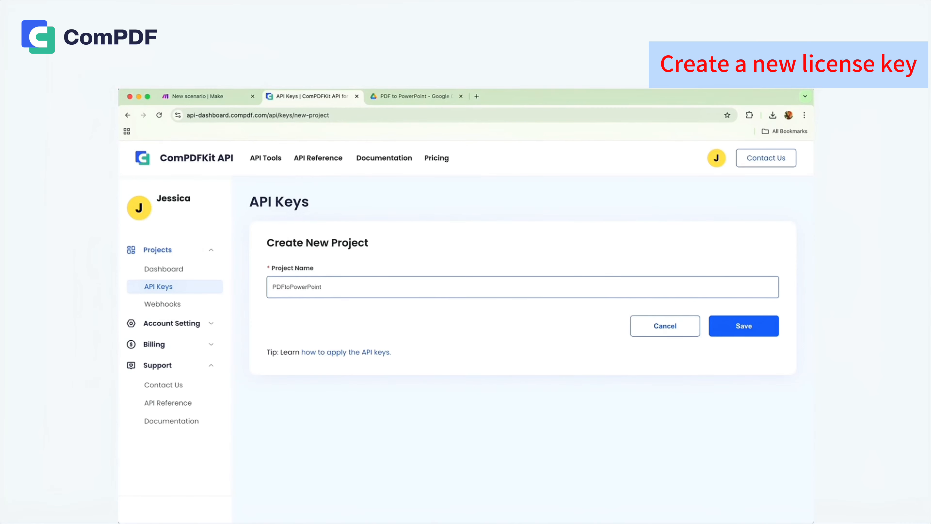
click(744, 326)
Step: Copy the PDFConverter project's public key, return to Make and save the ComPDFKit connection with its public and secret keys
click(384, 325)
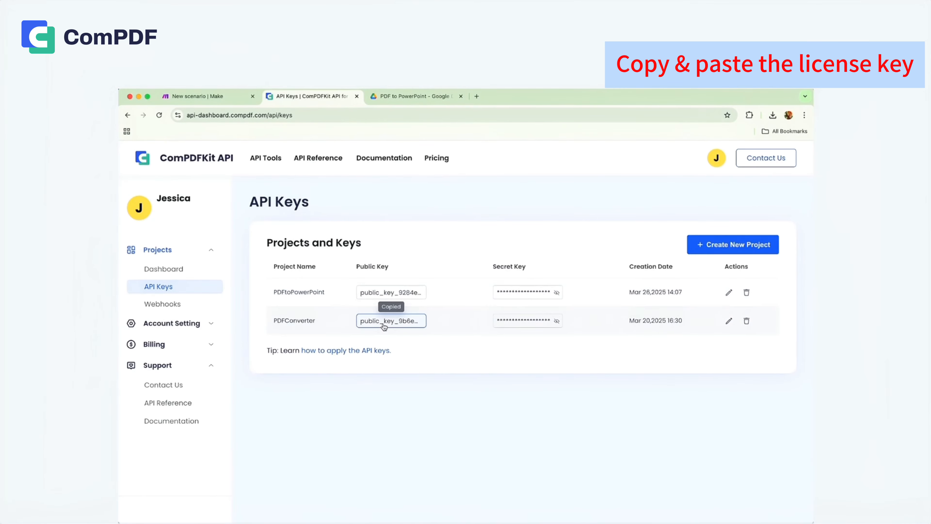
click(209, 98)
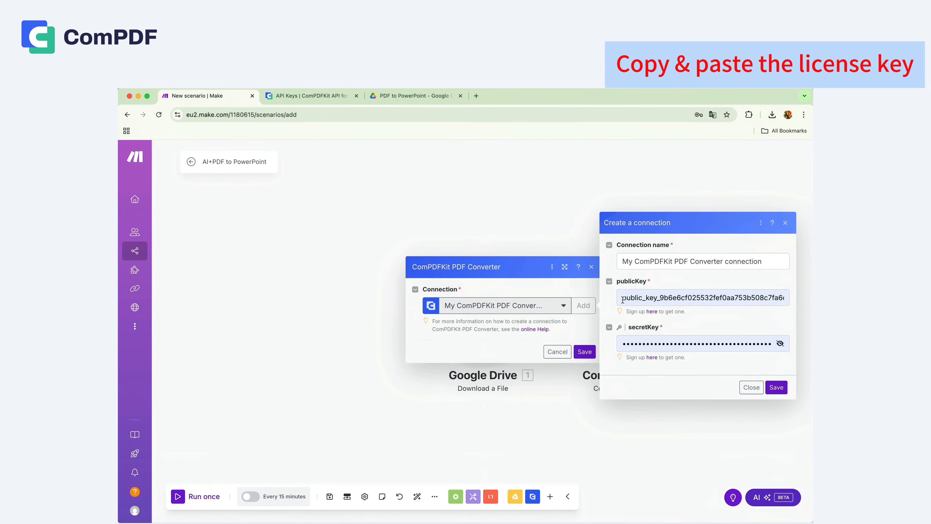
click(776, 388)
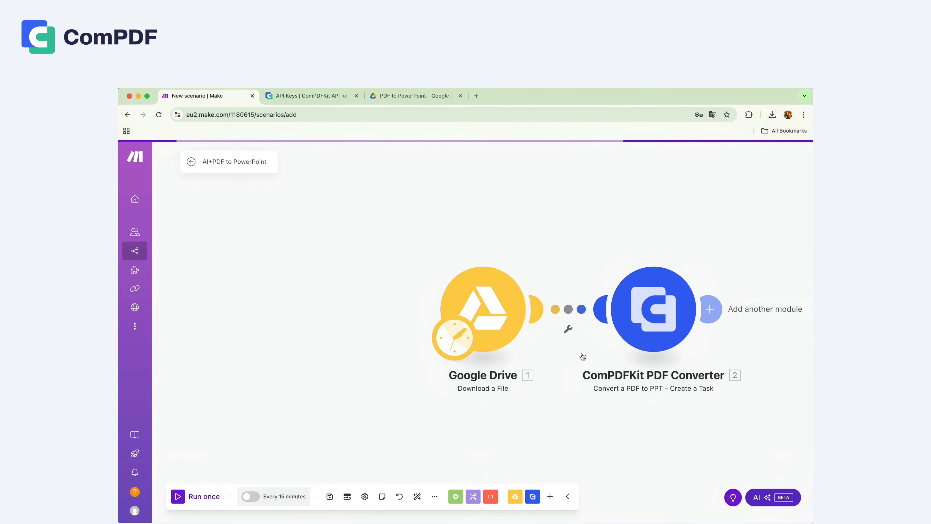
Step: Add ComPDFKit PDF Converter's Upload a File module after the conversion task and map its task ID to that task's ID
click(710, 319)
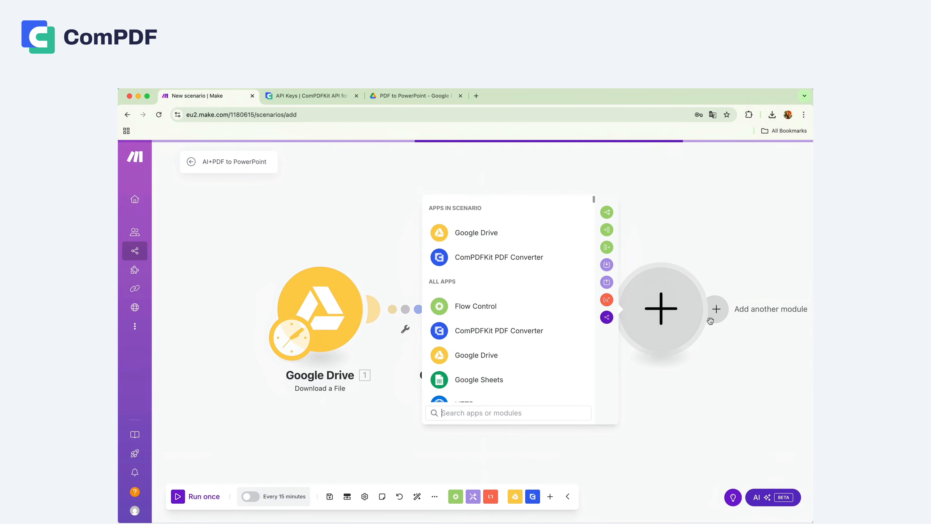
click(484, 258)
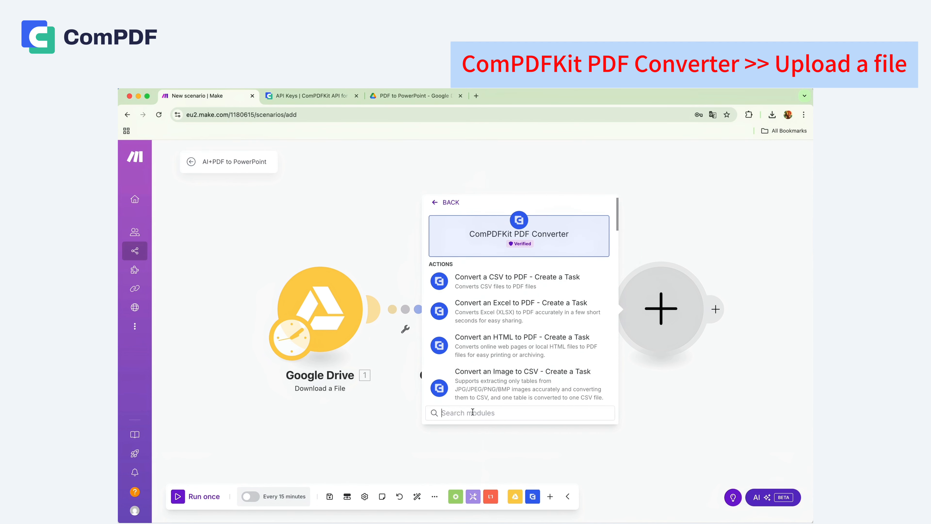
text(U)
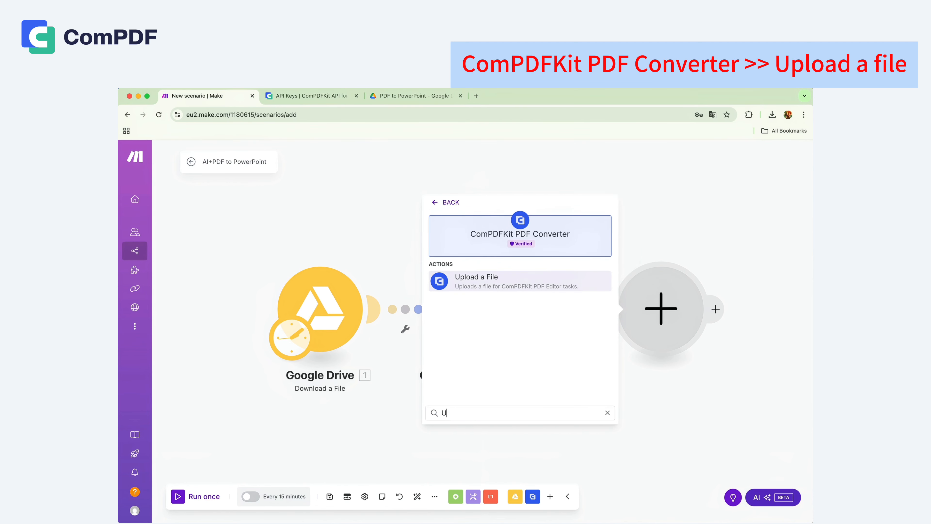
click(520, 291)
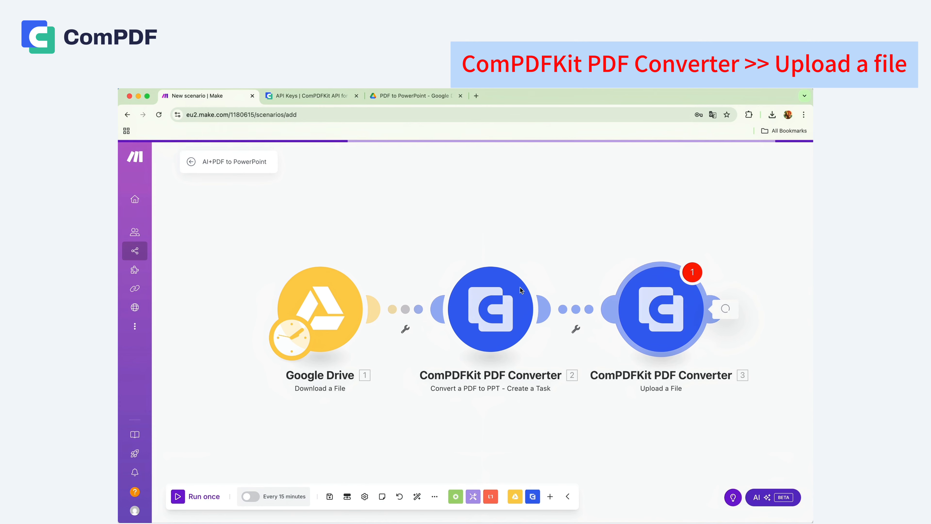
click(453, 322)
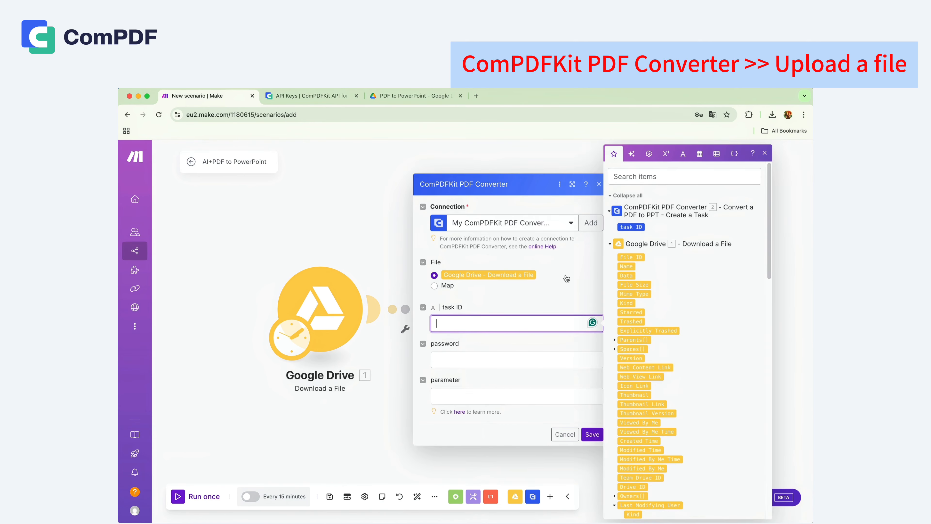
click(621, 228)
Step: Open the PDF to PPT conversion guide in the ComPDFKit API reference linked from the Upload a File module's parameter setting
click(458, 396)
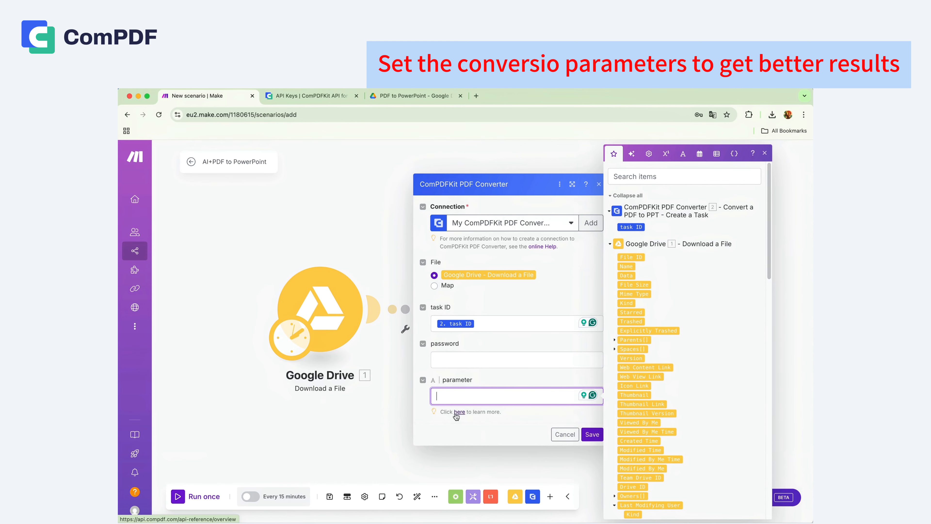
click(459, 411)
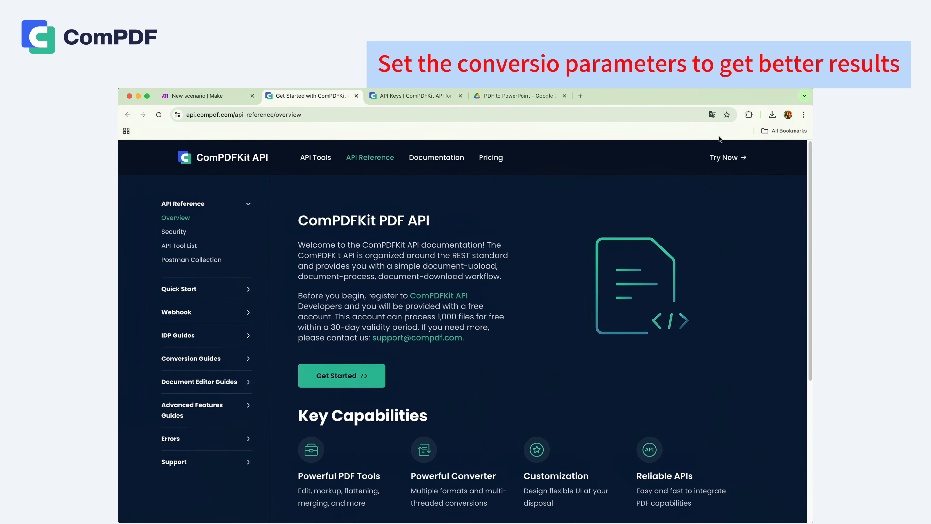
click(211, 361)
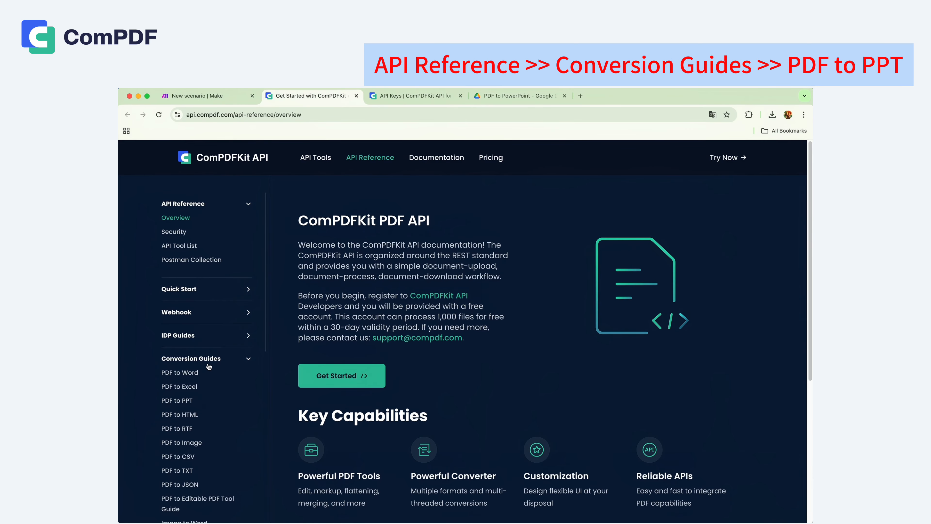
click(191, 401)
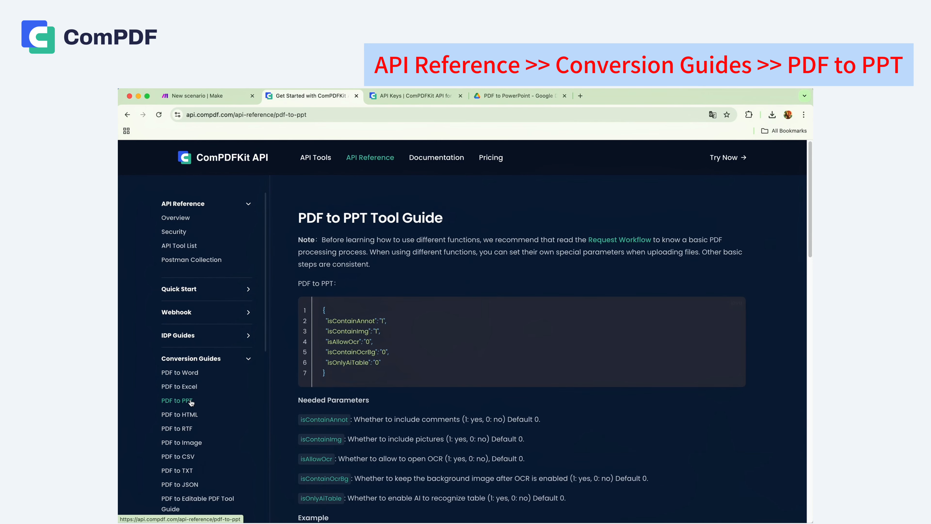
Step: Read what each needed PDF to PPT parameter controls, from isContainAnnot through isOnlyAiTable
scroll(402, 397, down, 3)
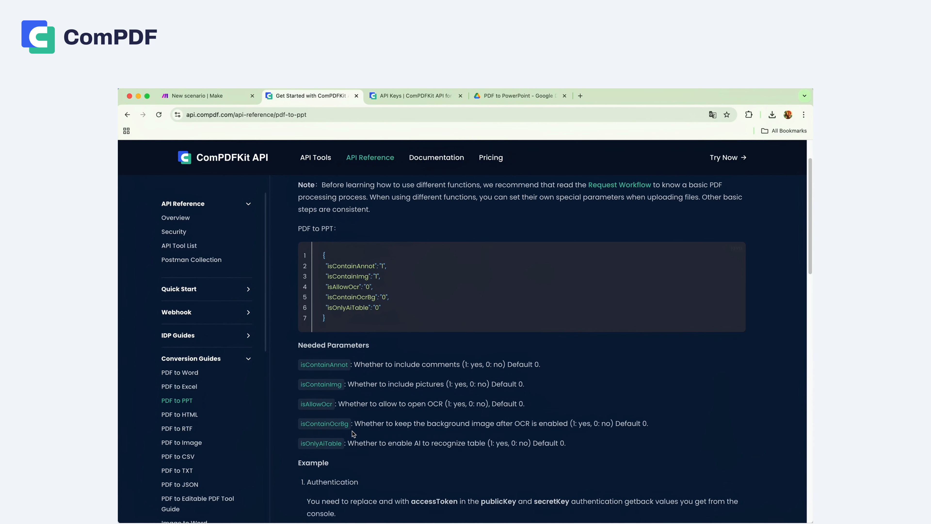
drag(353, 364, 460, 362)
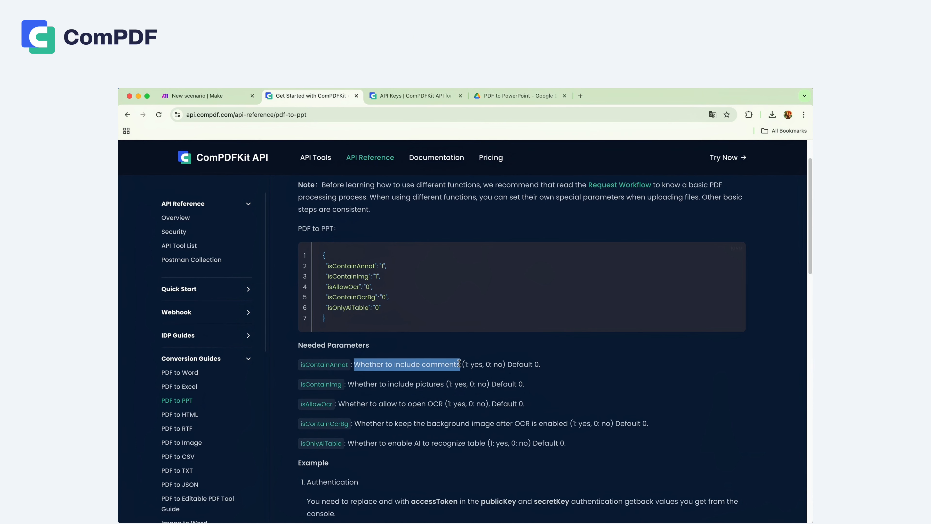
drag(346, 382, 444, 383)
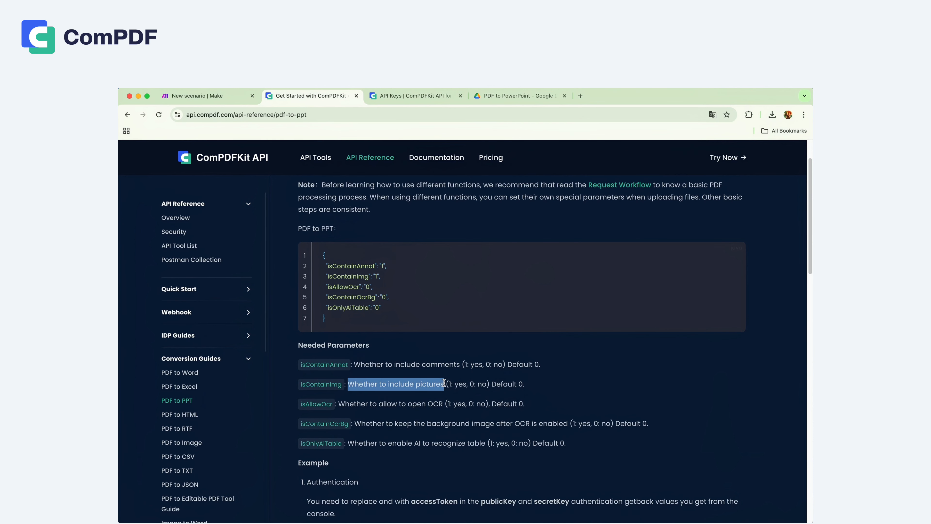
drag(337, 403, 438, 403)
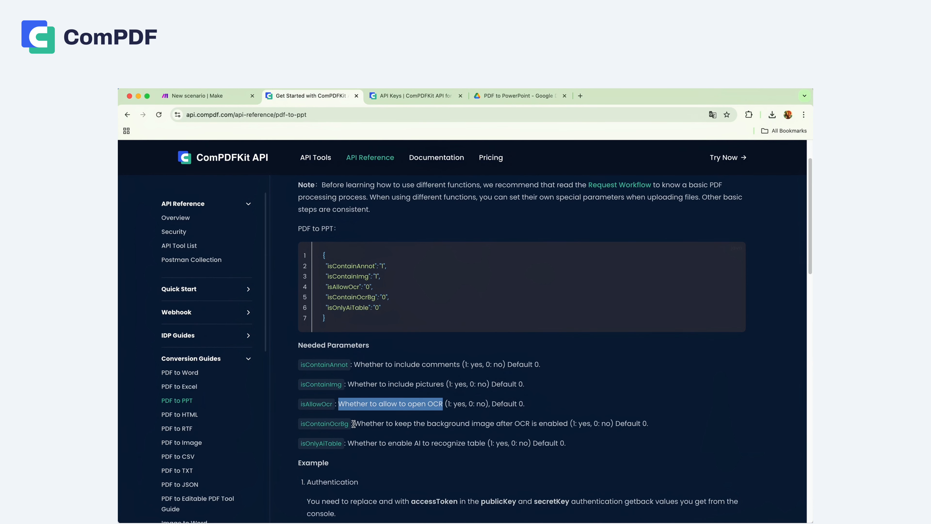
drag(353, 424, 567, 424)
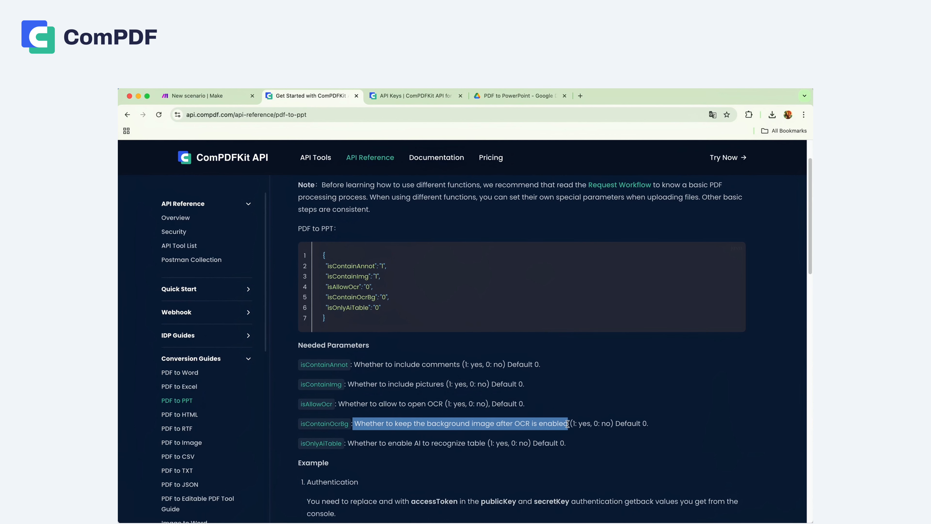
drag(348, 442, 529, 443)
click(496, 459)
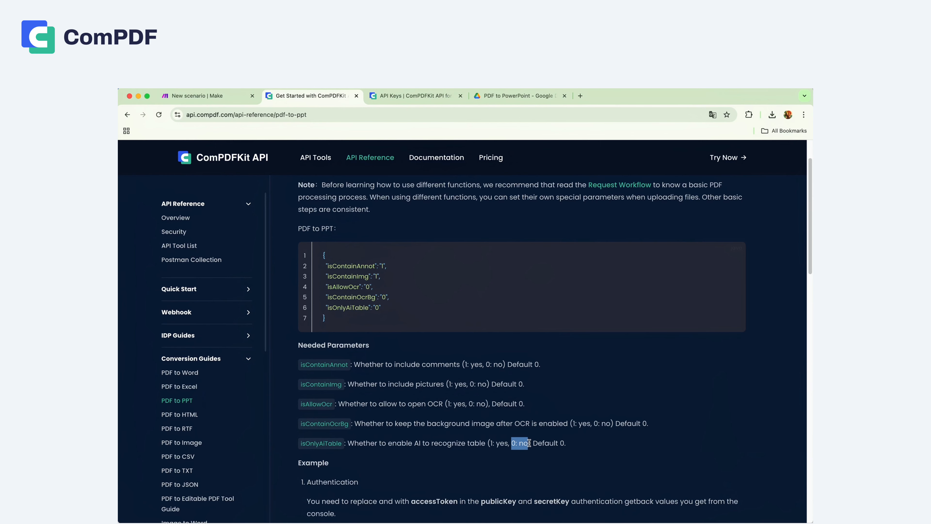
Step: Copy the guide's PDF to PPT parameter code and paste it as the Upload a File module's parameter in Make
click(729, 257)
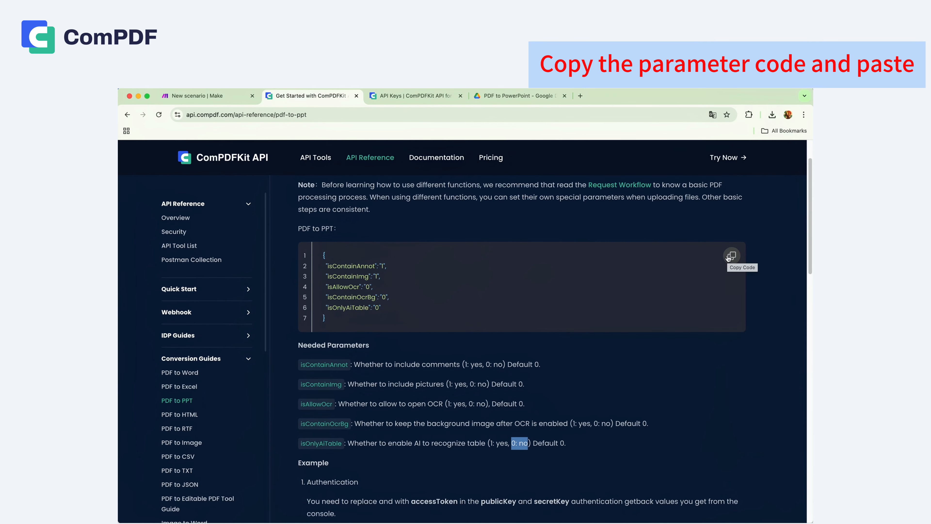
click(199, 96)
click(438, 394)
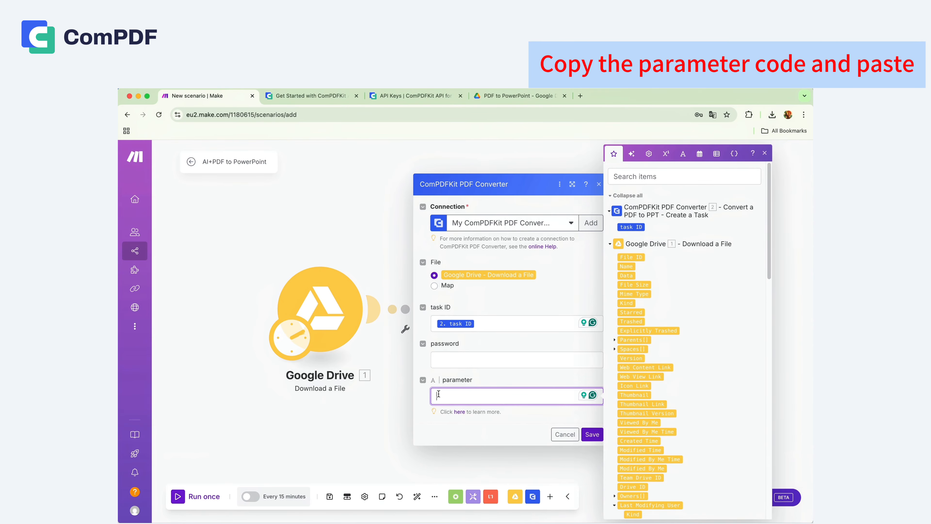
key(super+v)
Step: Reduce the pasted parameter code to only "isContainImg": "1" inside the braces and save the Upload a File module
drag(440, 417, 501, 387)
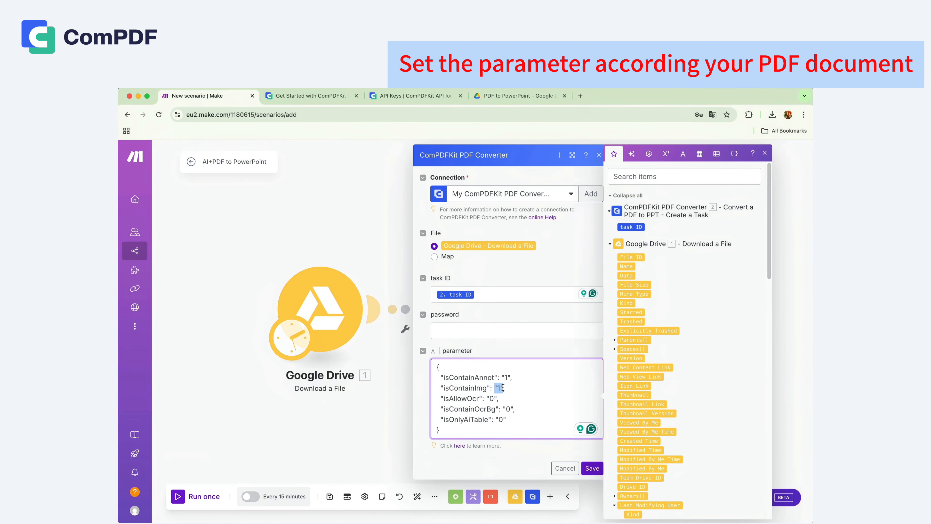
drag(440, 398, 508, 418)
key(BackSpace)
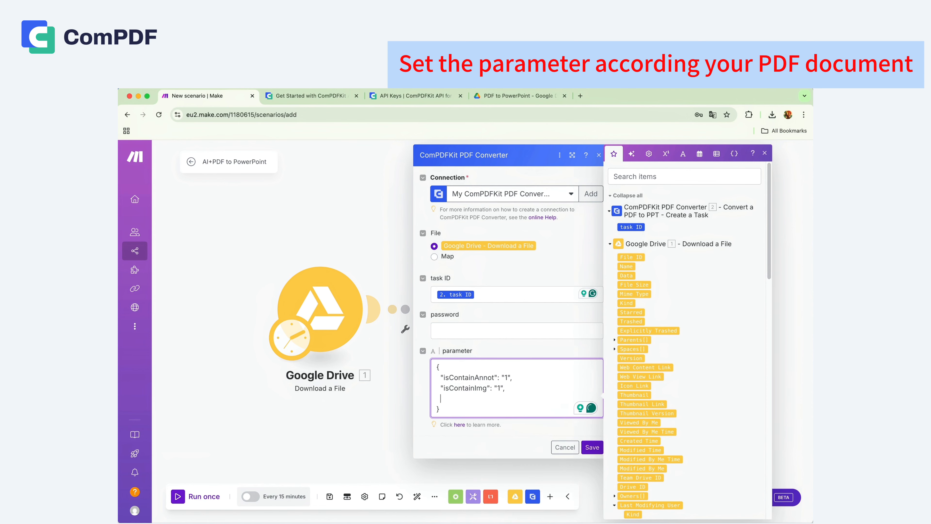
key(BackSpace)
key(BackSpace)
key(BackSpace)
drag(513, 377, 442, 368)
key(BackSpace)
click(516, 395)
key(BackSpace)
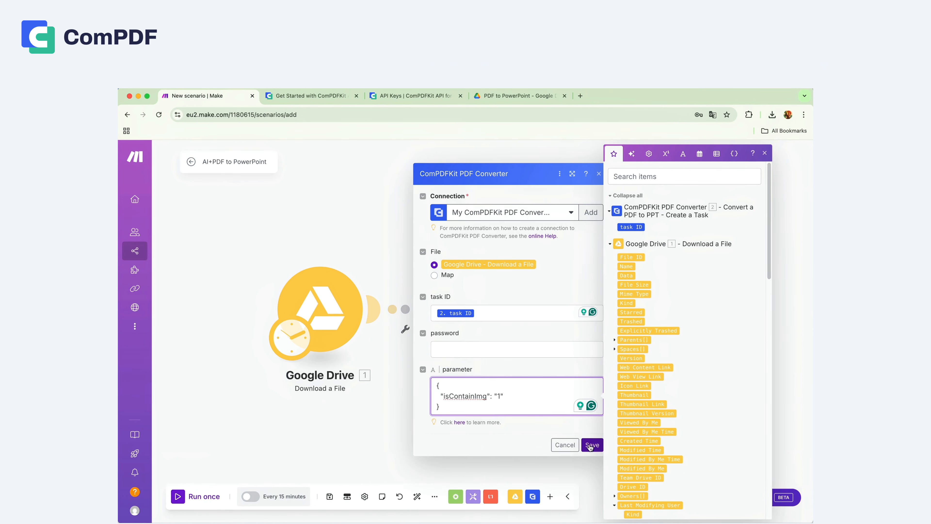
click(590, 446)
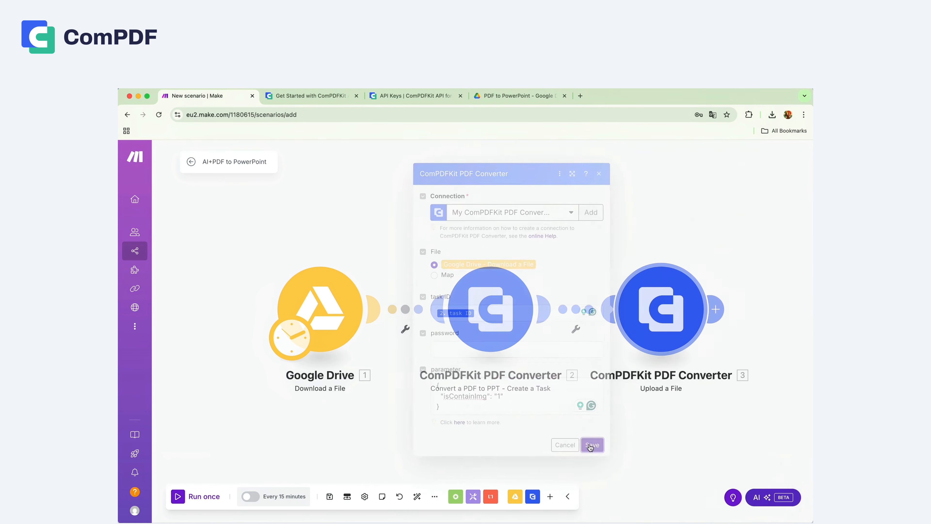
Step: Add ComPDFKit PDF Converter's Start a Task module after the upload, map the conversion task's task ID and save it
click(714, 311)
click(513, 330)
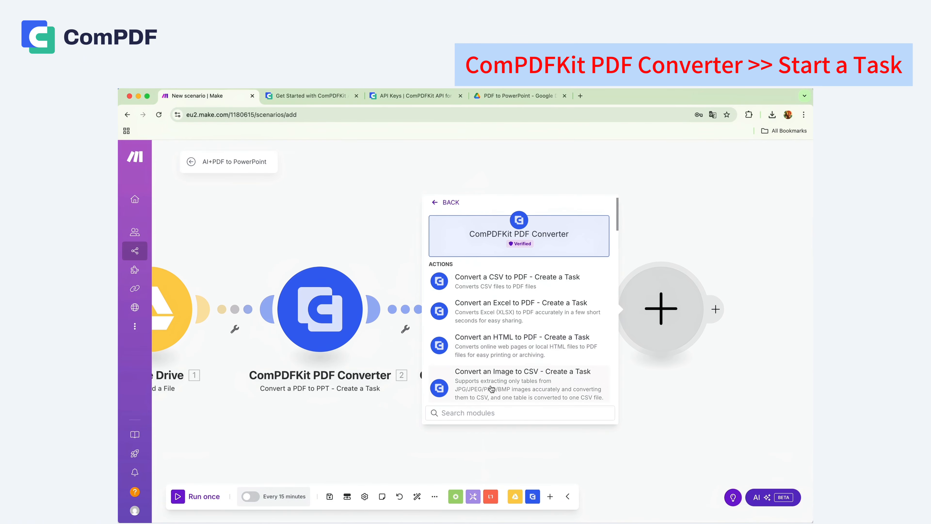
text(S)
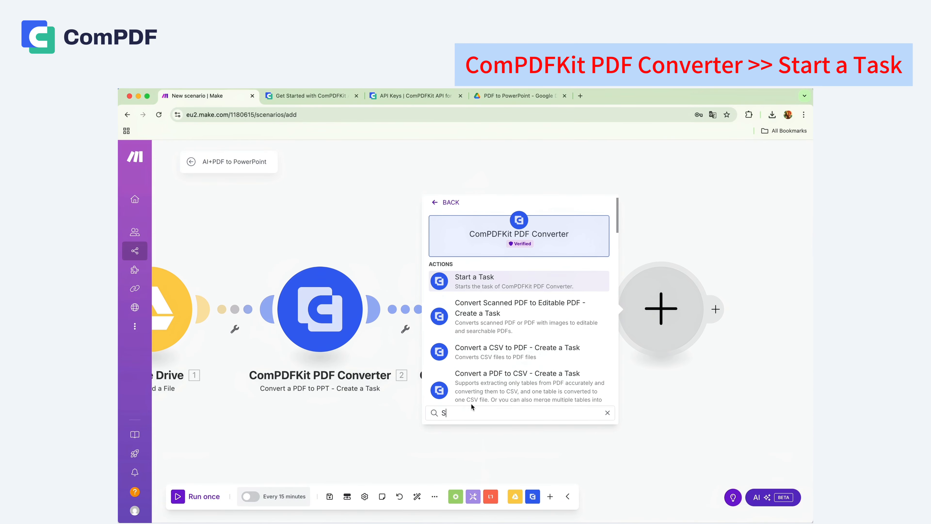
click(506, 276)
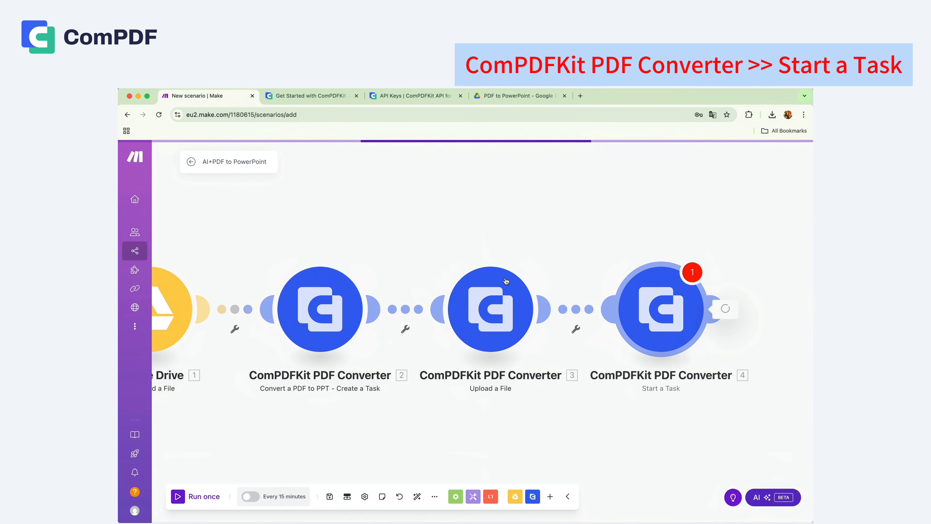
click(454, 342)
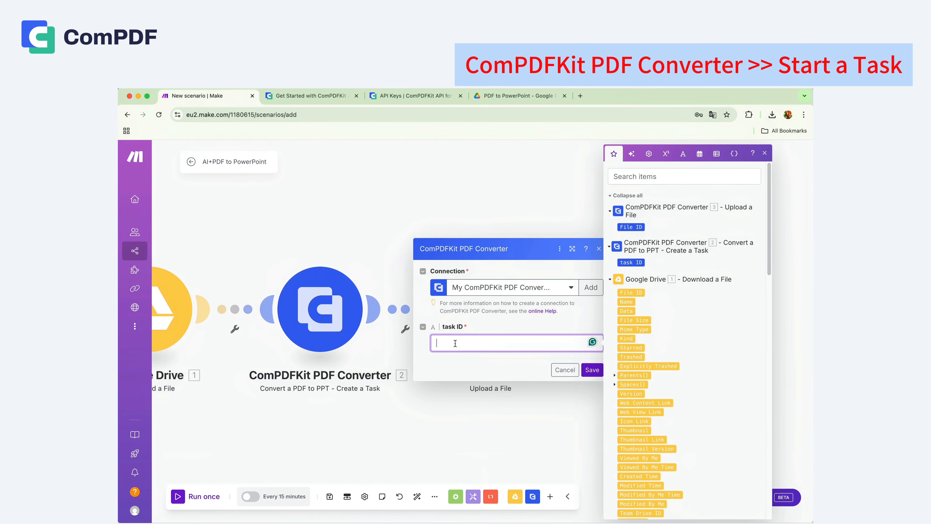
click(619, 263)
click(591, 370)
Step: Add a Flow Control Repeater after Start a Task, set its repeats to 30 and save it
click(717, 316)
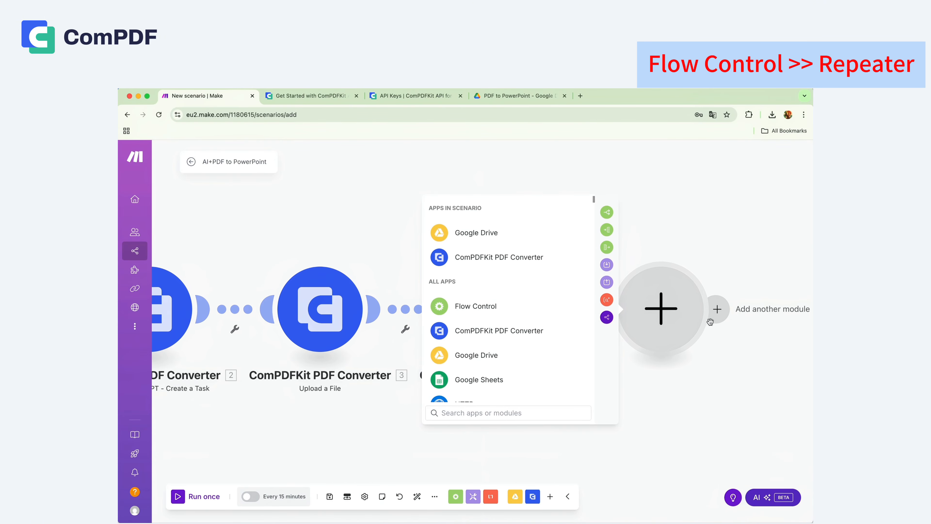
click(478, 307)
click(464, 286)
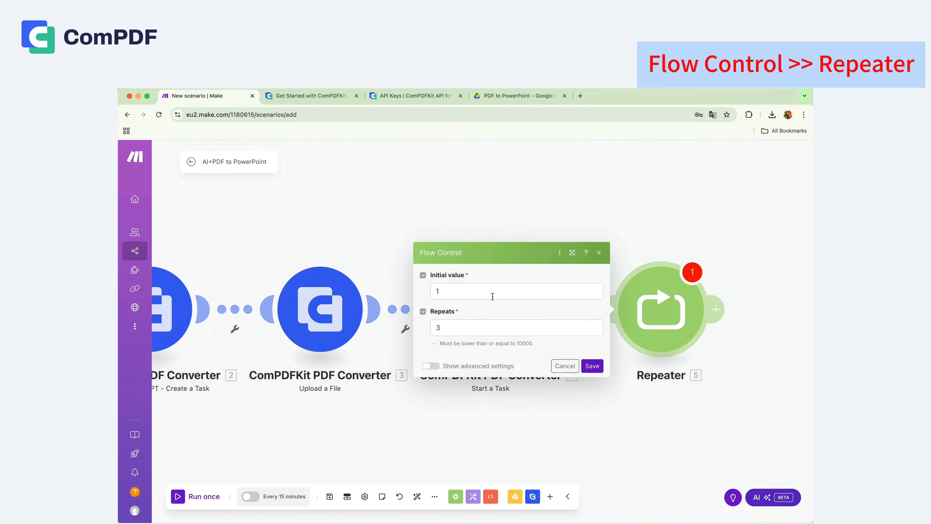
click(460, 328)
text(3)
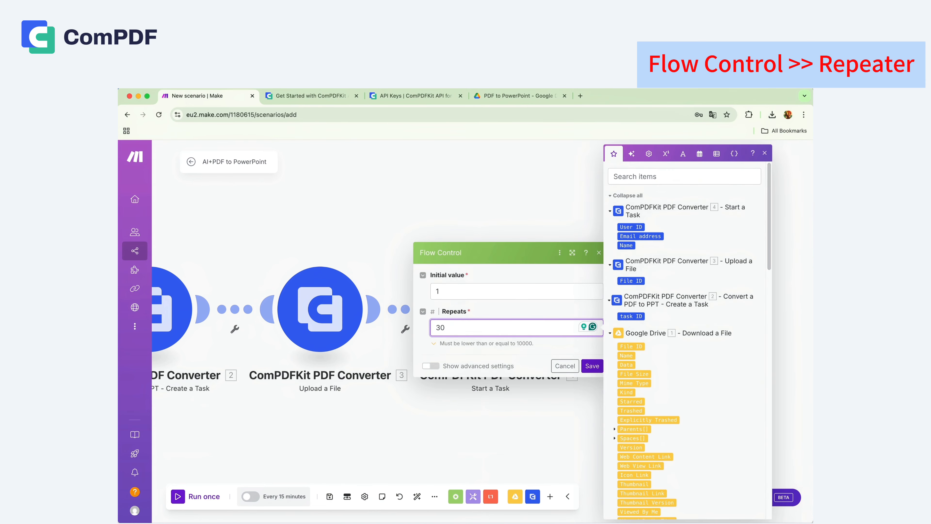
text(0)
click(592, 365)
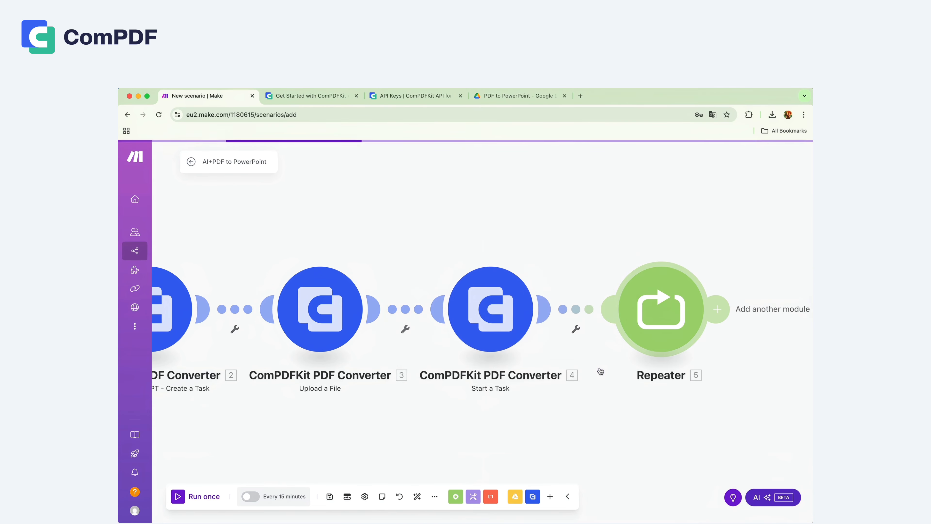
Step: Add ComPDFKit PDF Converter's Get the File Information module after the Repeater, map Upload a File's File ID once and save it
click(717, 311)
click(718, 319)
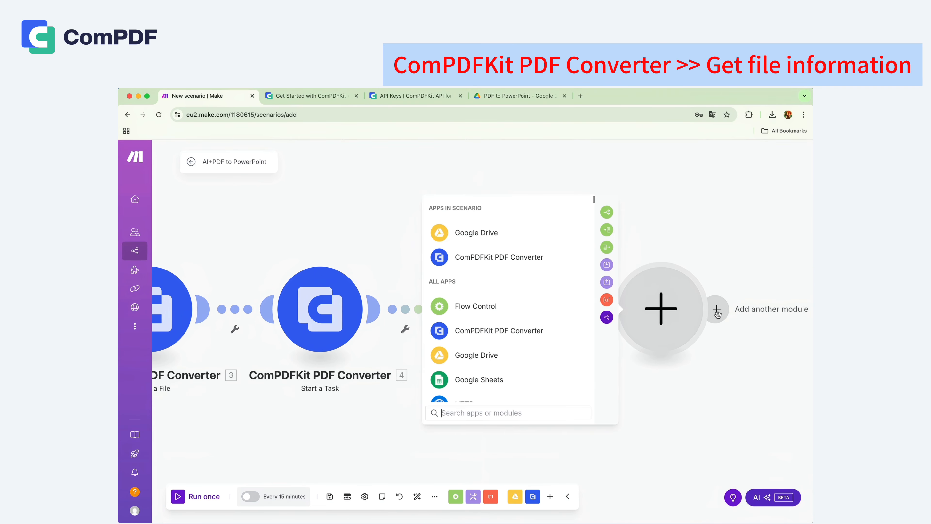
click(486, 331)
text(G)
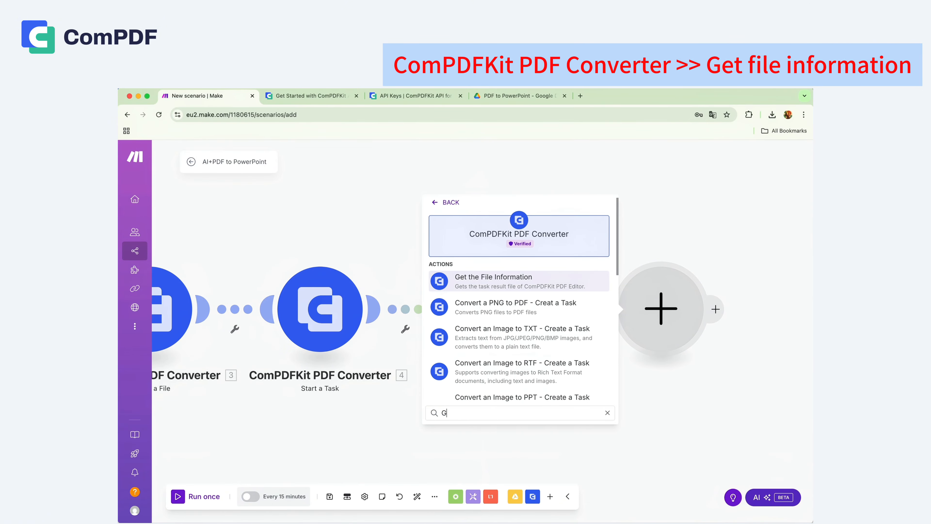
click(464, 282)
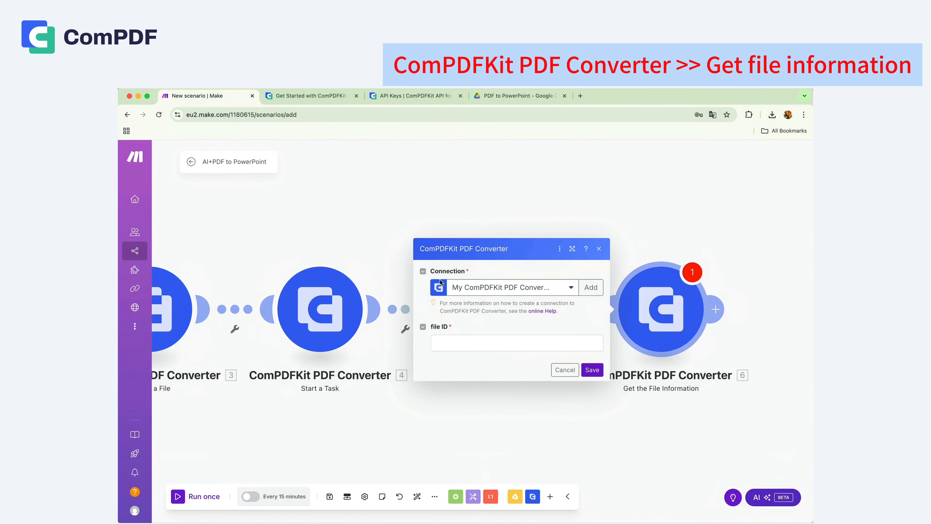
click(436, 343)
double_click(631, 311)
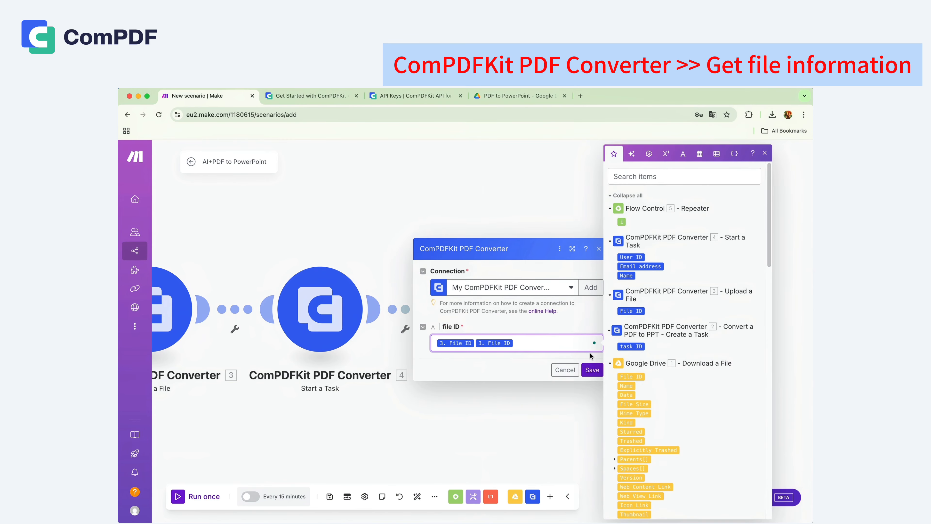
key(BackSpace)
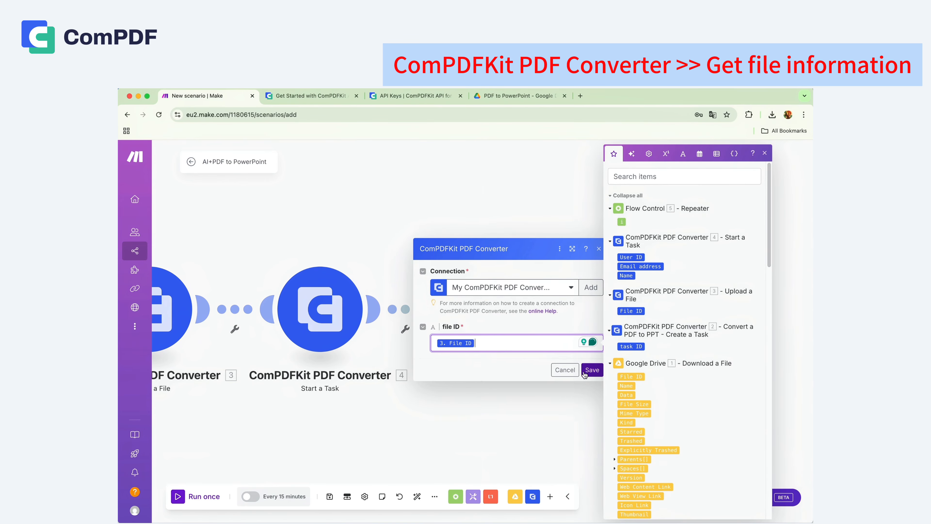
click(591, 370)
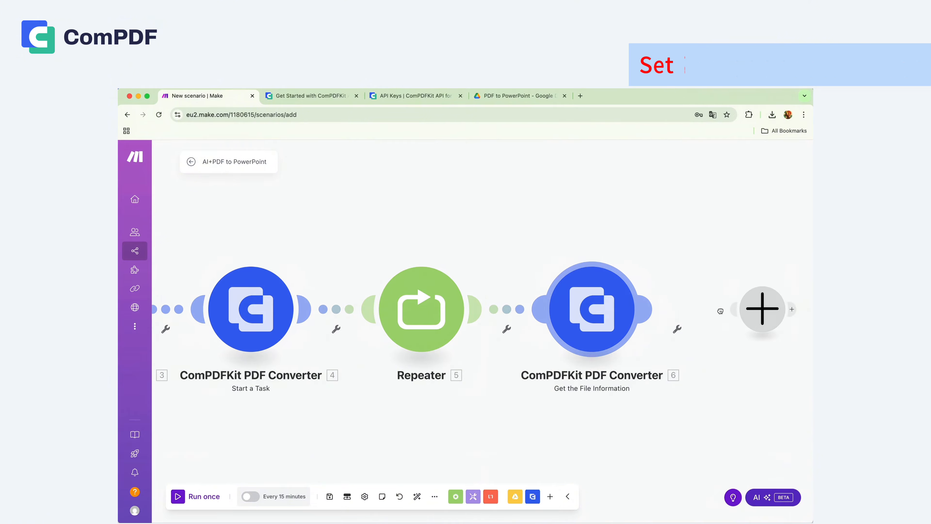
Step: Add a Flow Control Router after the Get the File Information module
click(718, 309)
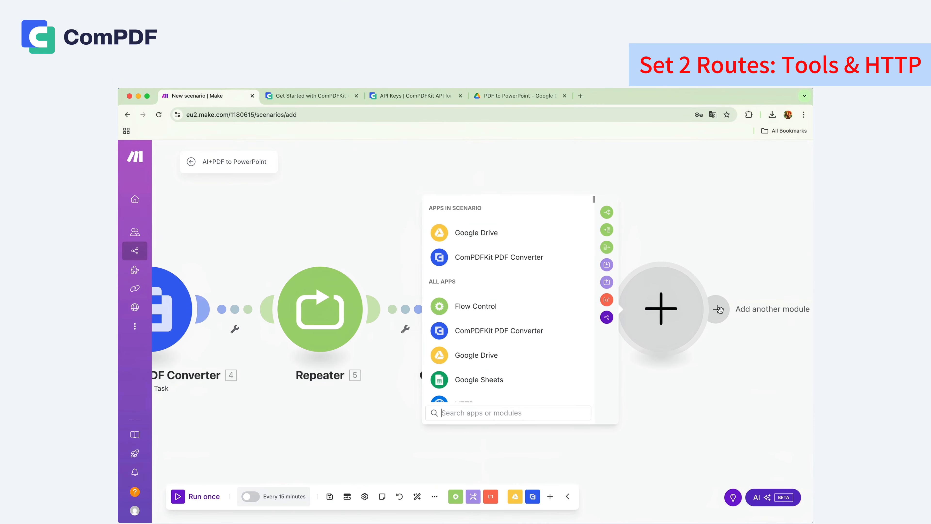
text(R)
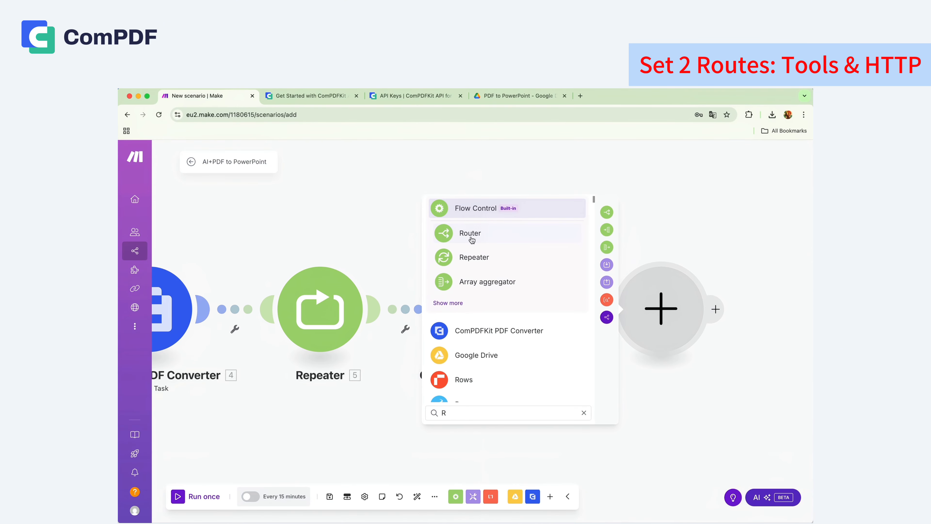
click(470, 235)
Step: Add a Tools Sleep module with a 1-second delay on the Router's first route and save it
click(634, 233)
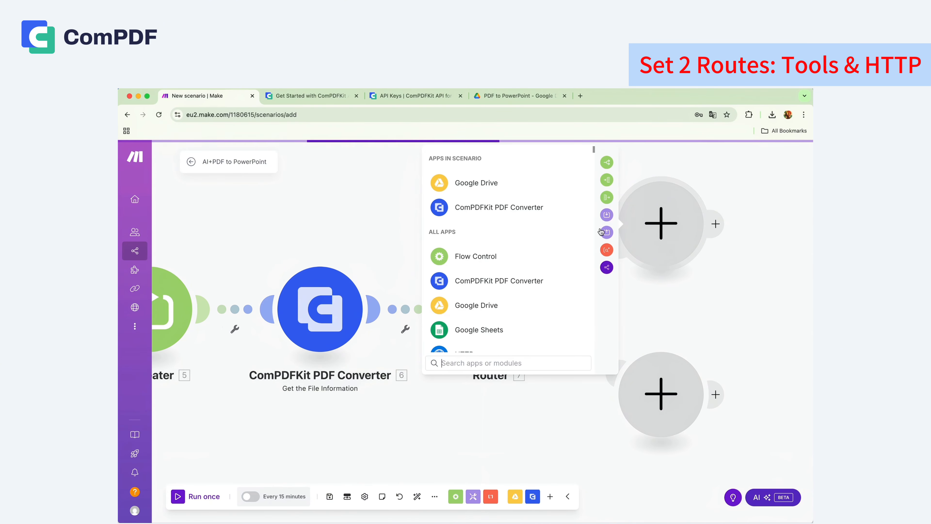
text(T)
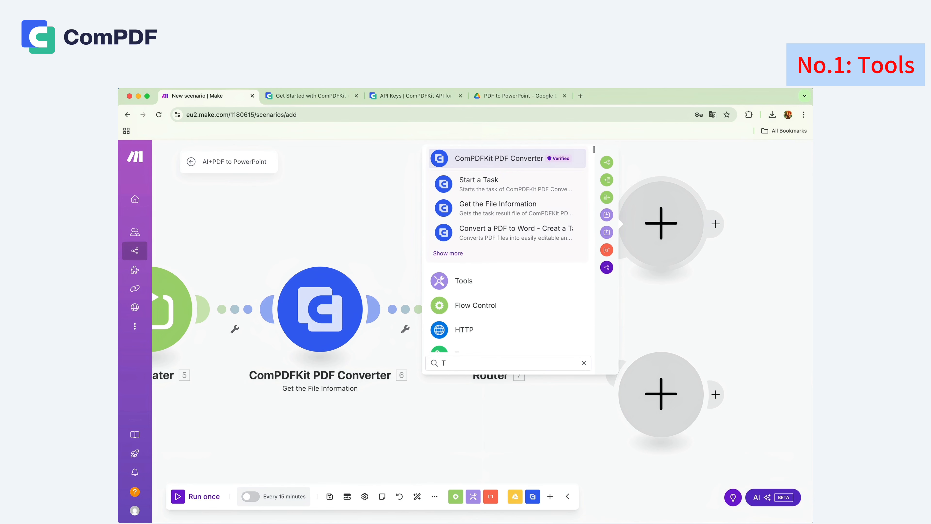
text(oo)
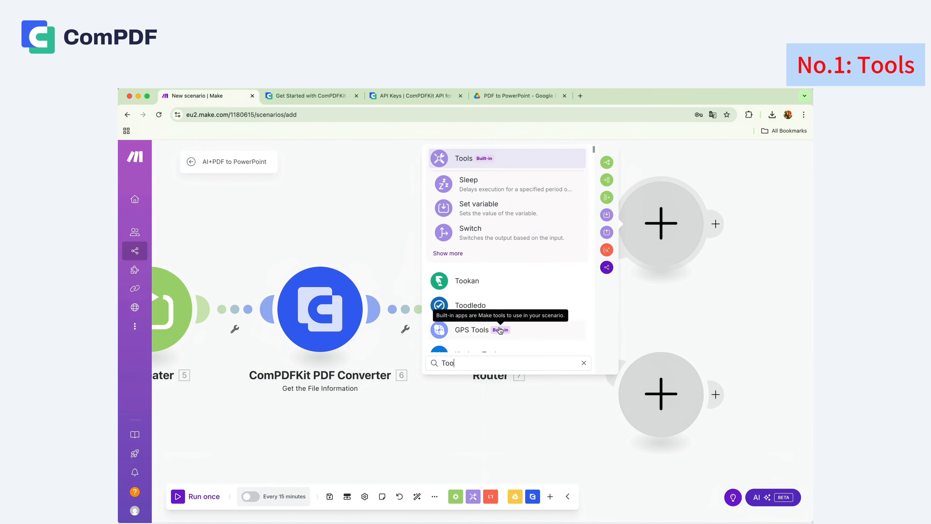
click(482, 184)
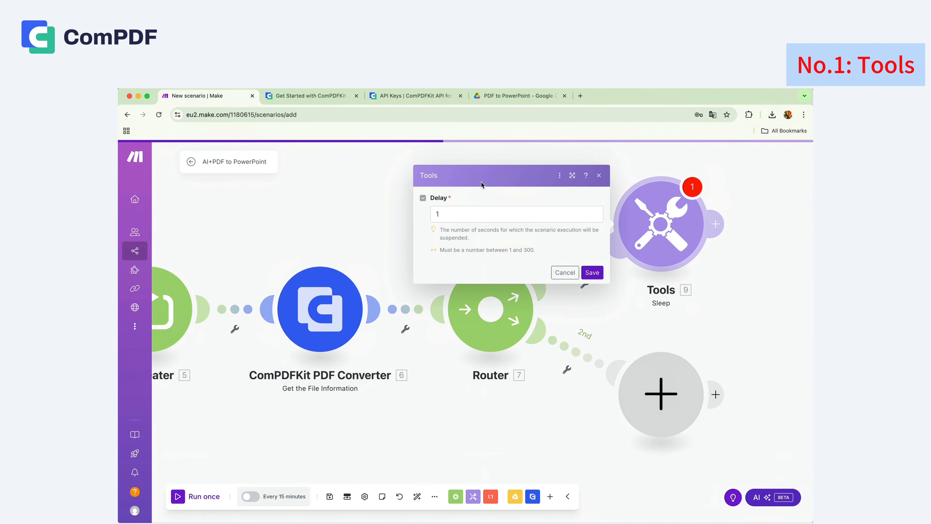
click(591, 272)
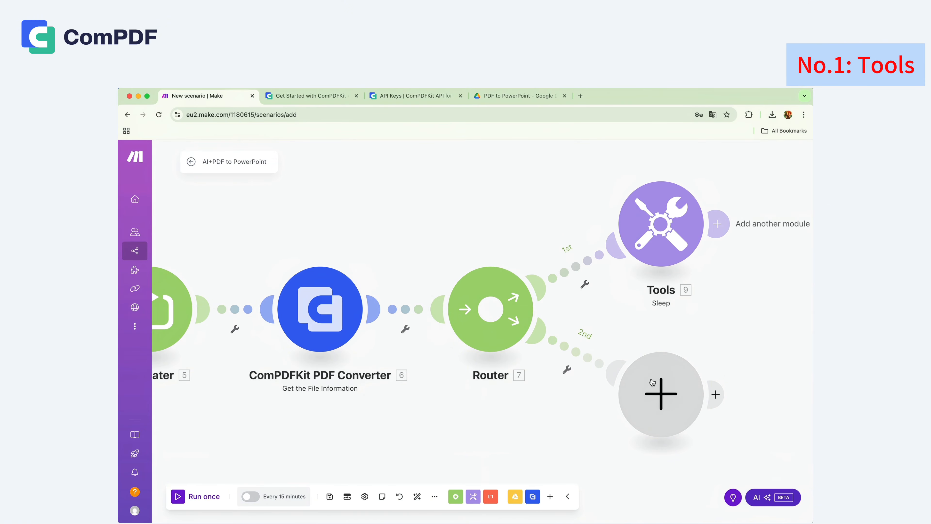
Step: Add HTTP's Get a file module on the Router's second route, map the URL from Get the File Information and save it
click(661, 391)
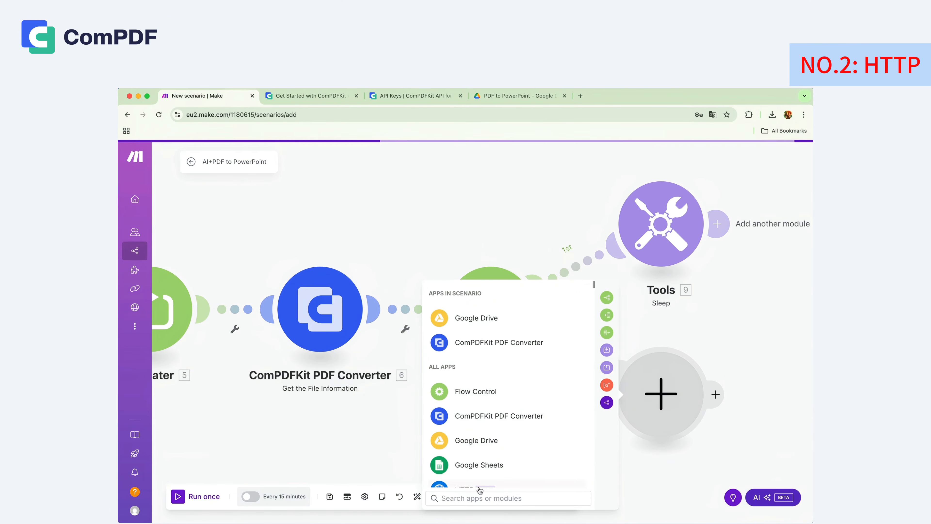
click(468, 498)
text(h)
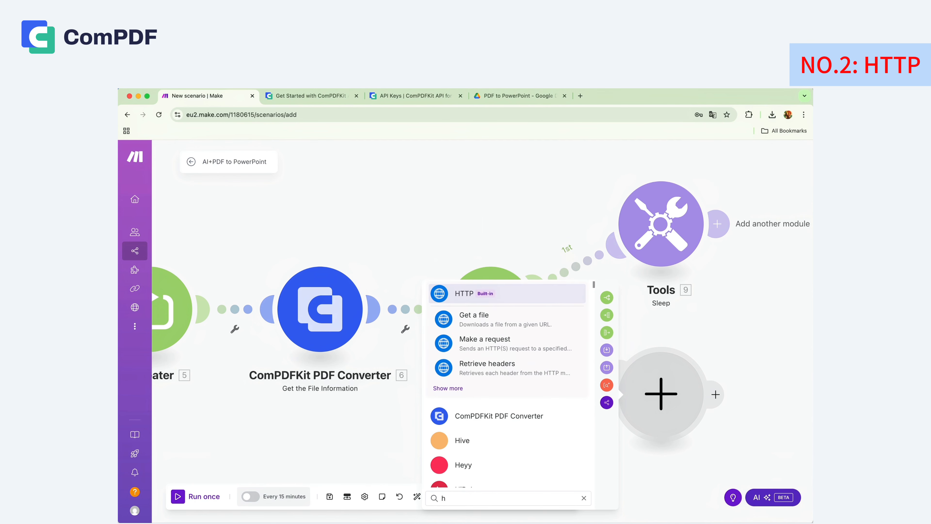
click(469, 320)
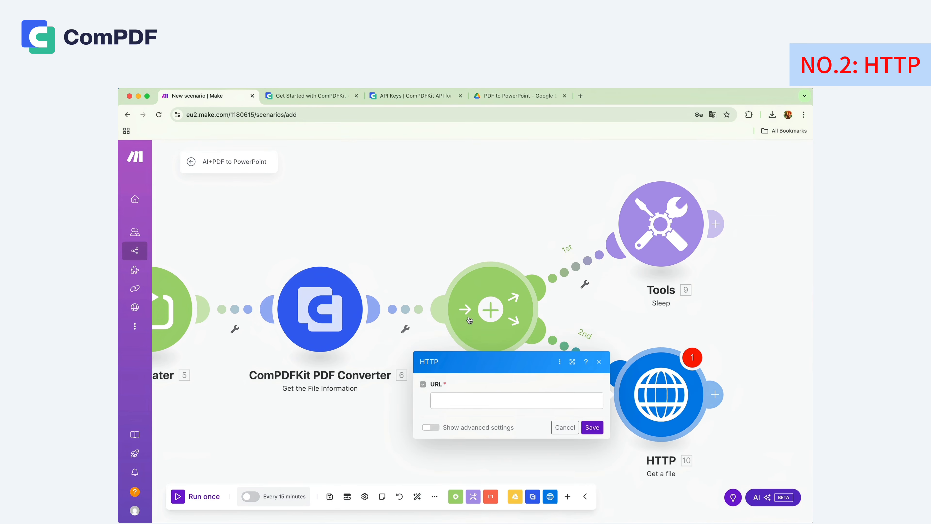
click(436, 402)
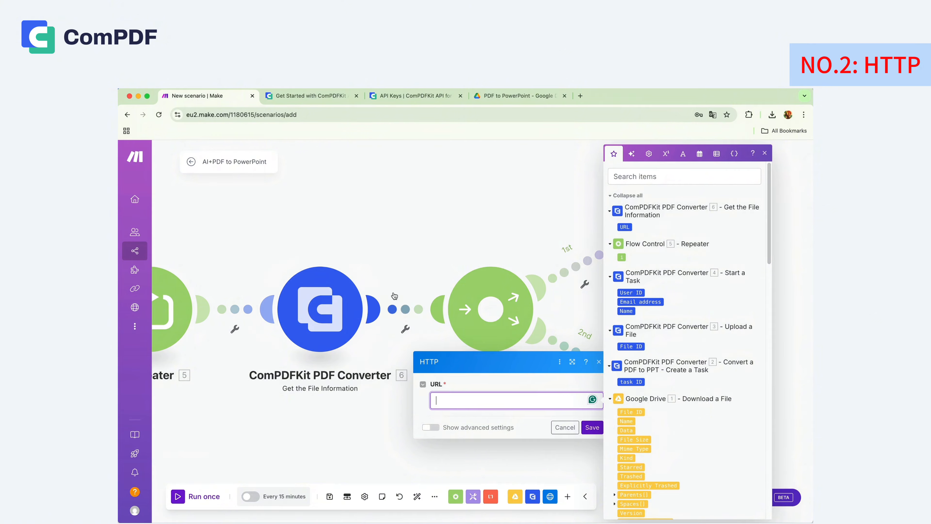
click(626, 228)
click(590, 427)
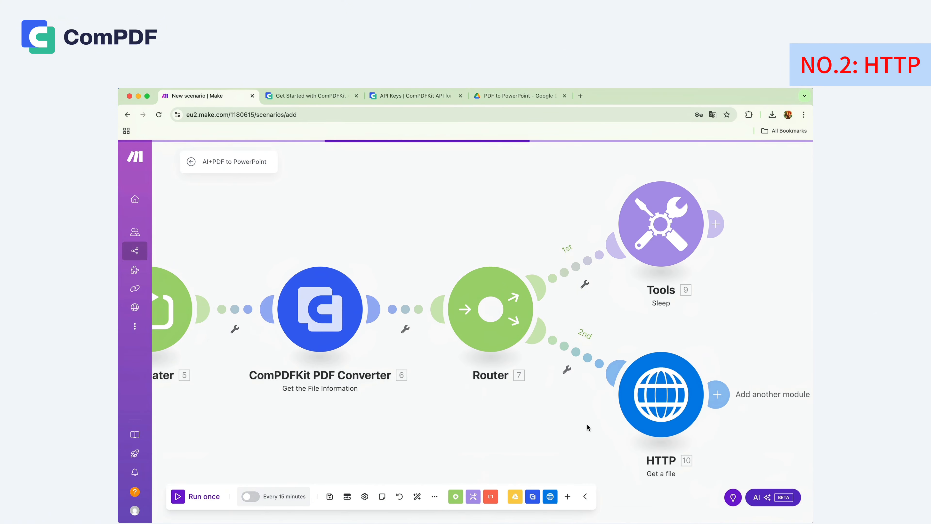
Step: Set up a filter on the Tools route requiring that Get the File Information's URL does not exist, and save it
click(585, 285)
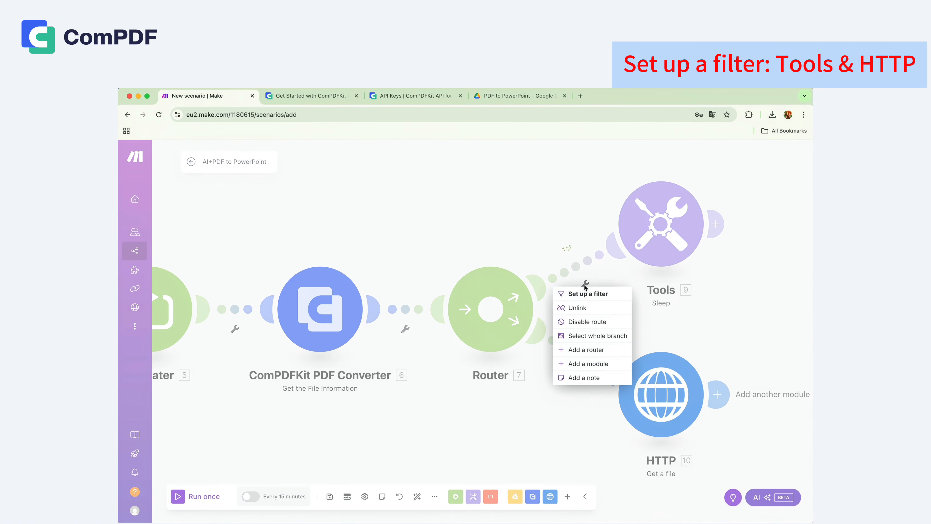
click(585, 293)
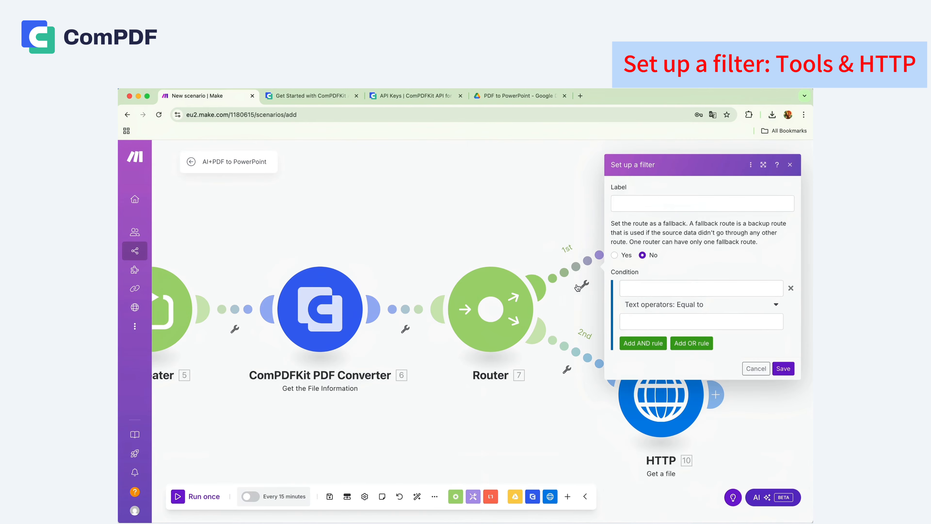
click(641, 290)
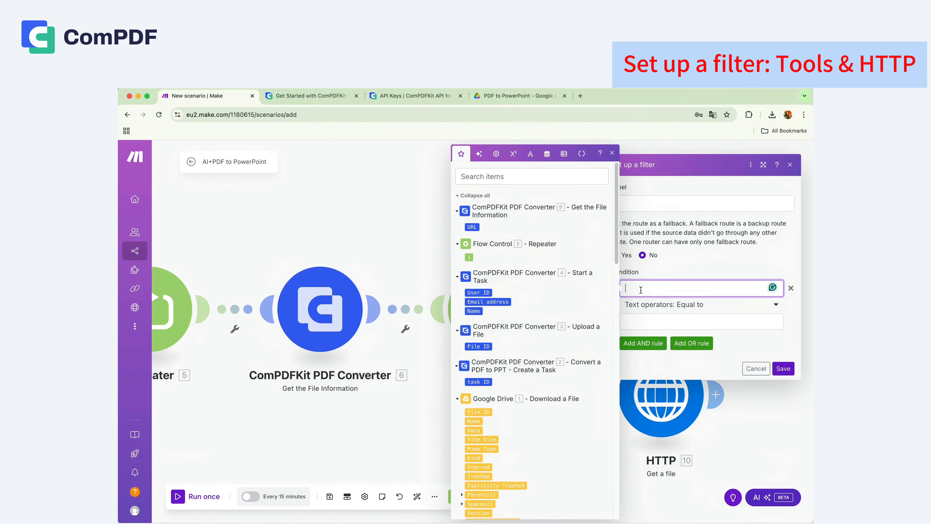
click(472, 227)
click(685, 305)
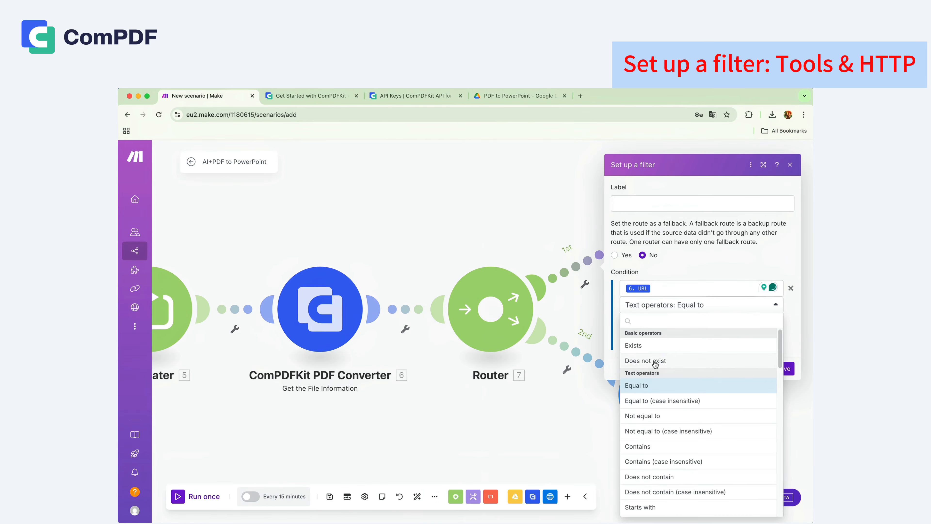
click(656, 364)
click(783, 352)
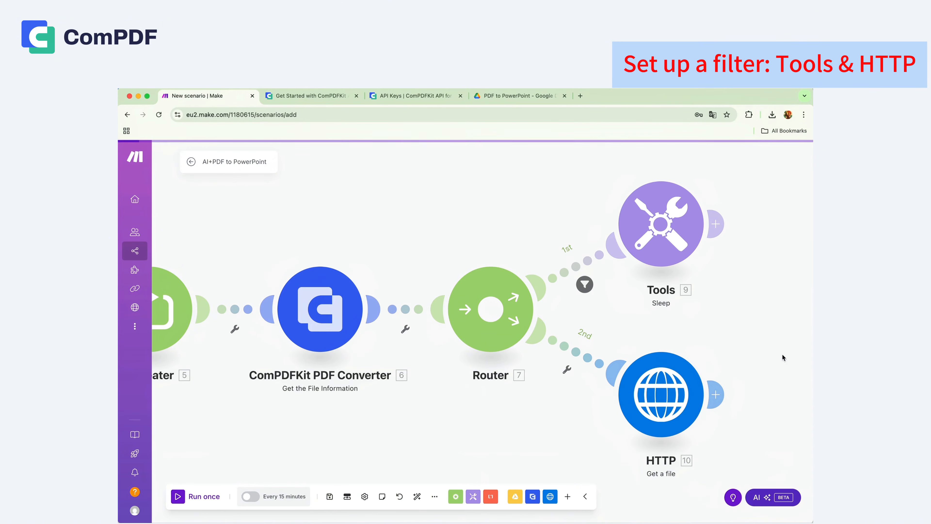
Step: Set up a filter on the HTTP route requiring that Get the File Information's URL exists, and save it
click(564, 371)
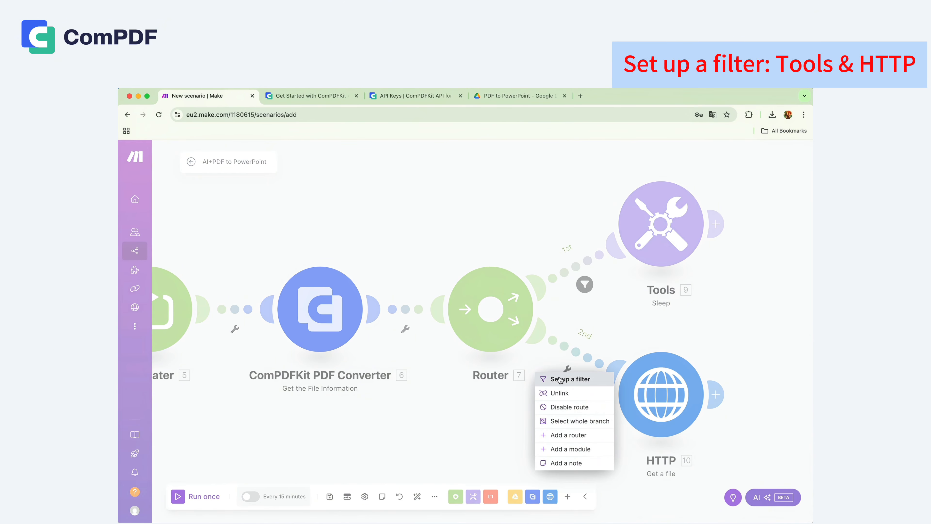
click(560, 380)
click(636, 373)
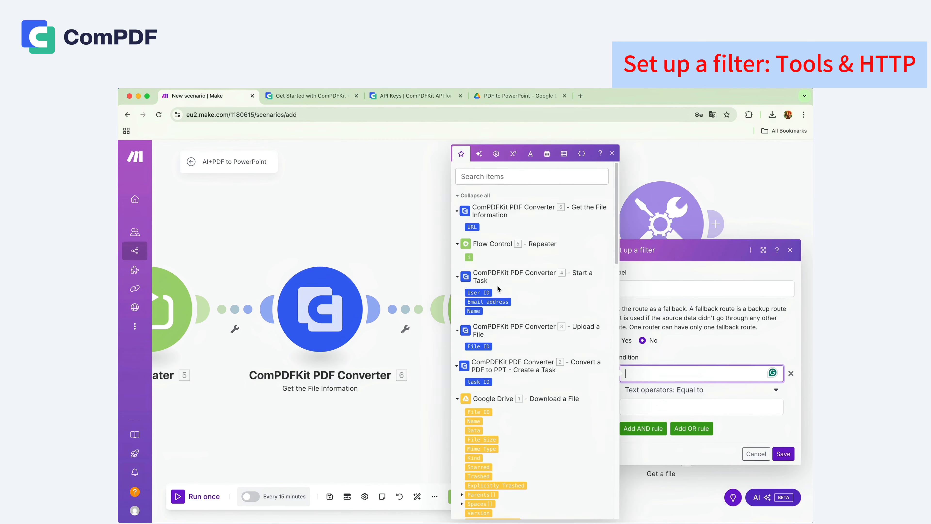
click(472, 227)
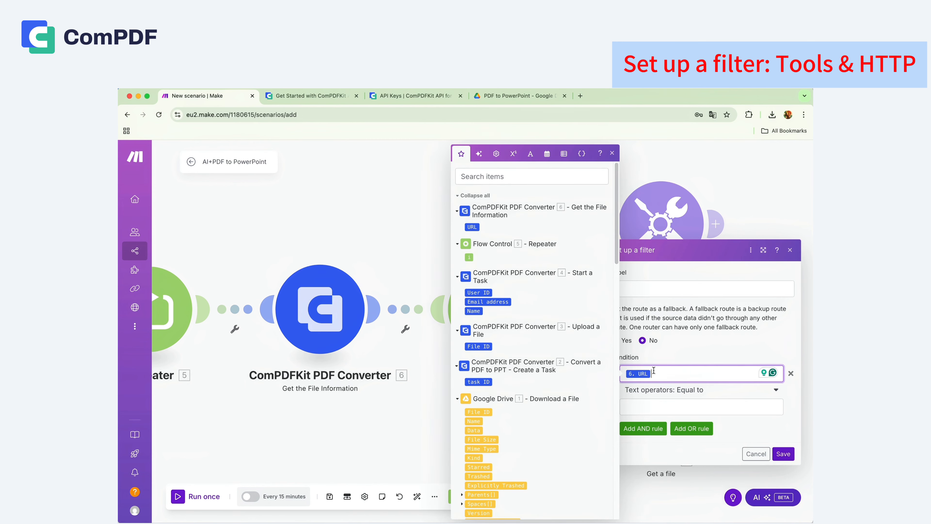
click(681, 398)
click(645, 430)
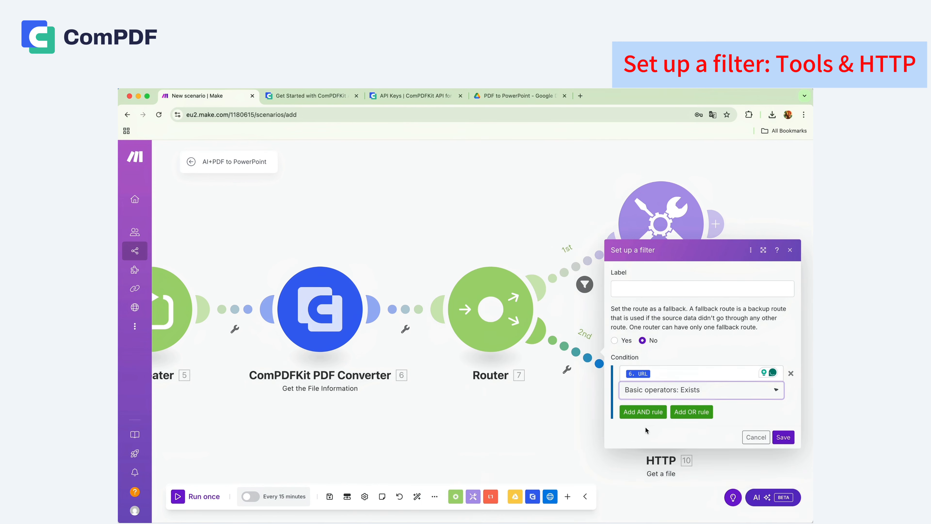
click(788, 442)
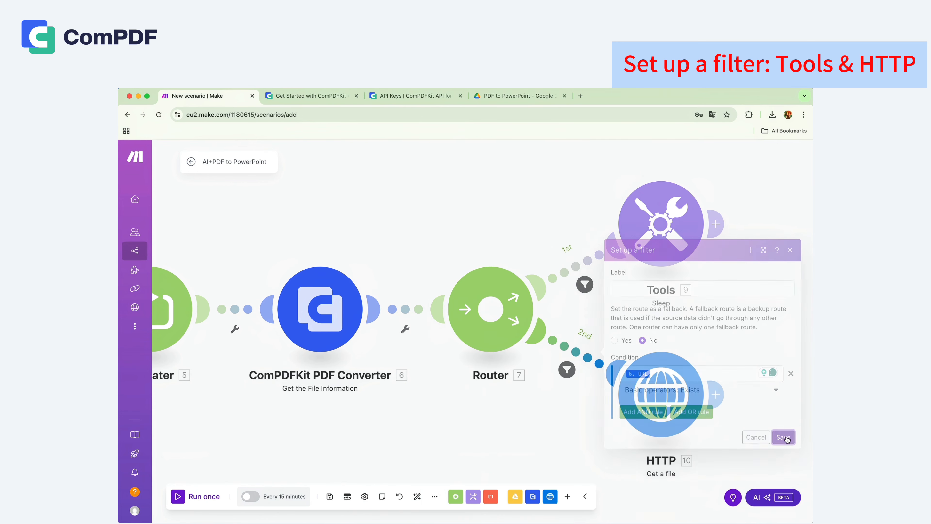
Step: Add Google Drive's Upload a File module after HTTP, choose the PDF to PowerPoint folder from the list and save it
click(714, 394)
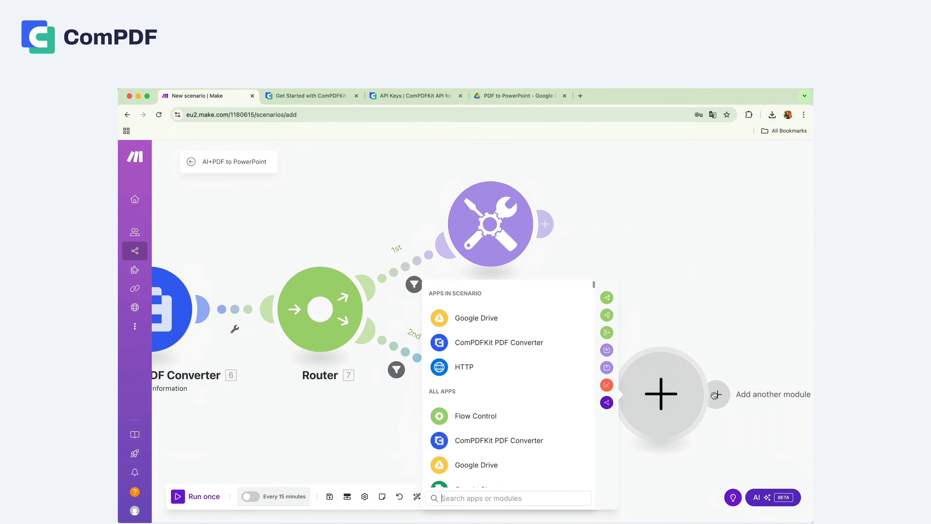
click(543, 323)
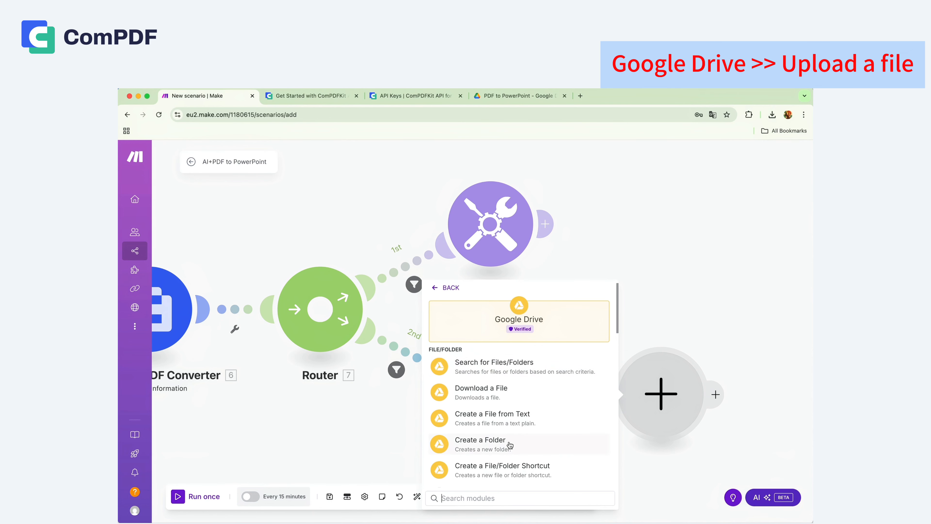
scroll(510, 445, down, 2)
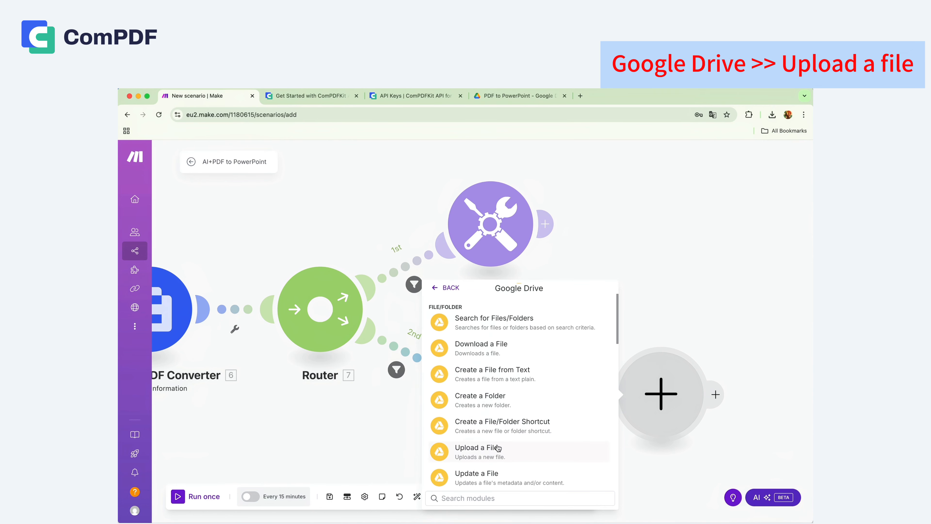
click(497, 448)
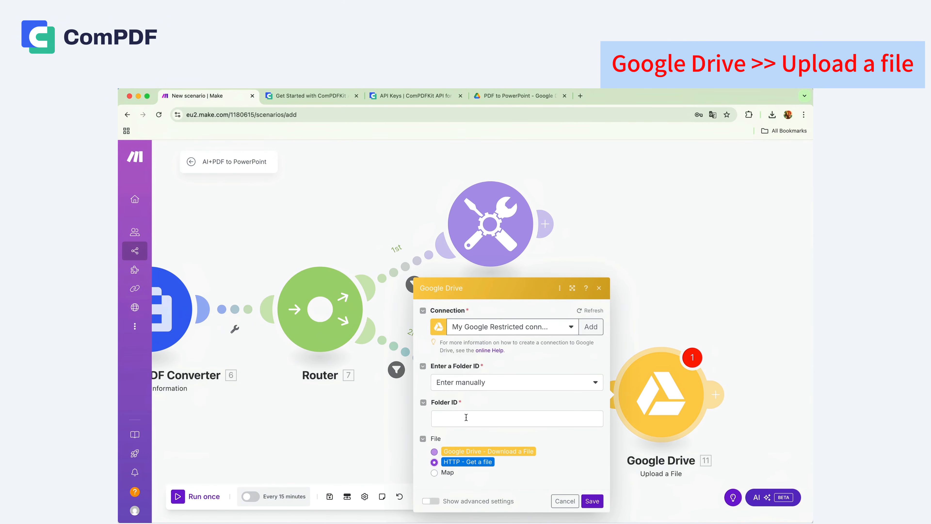
click(478, 388)
click(466, 412)
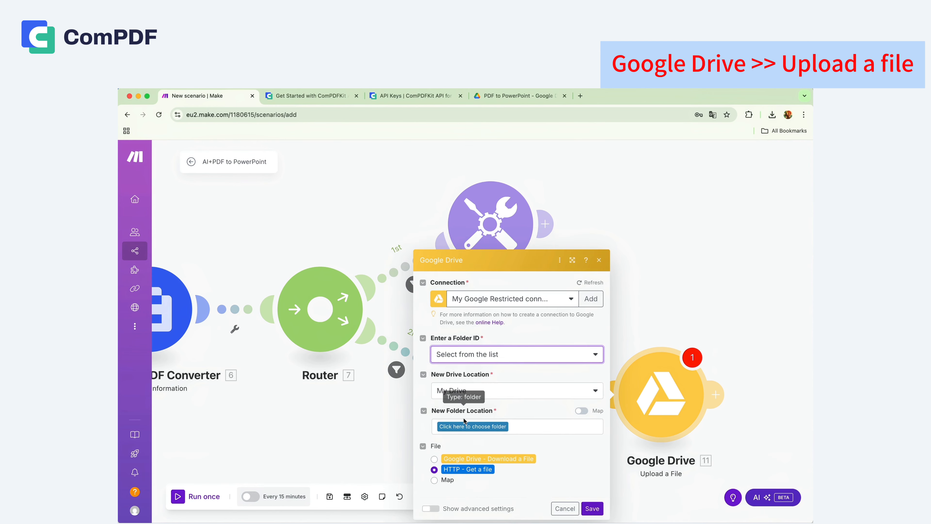
click(465, 425)
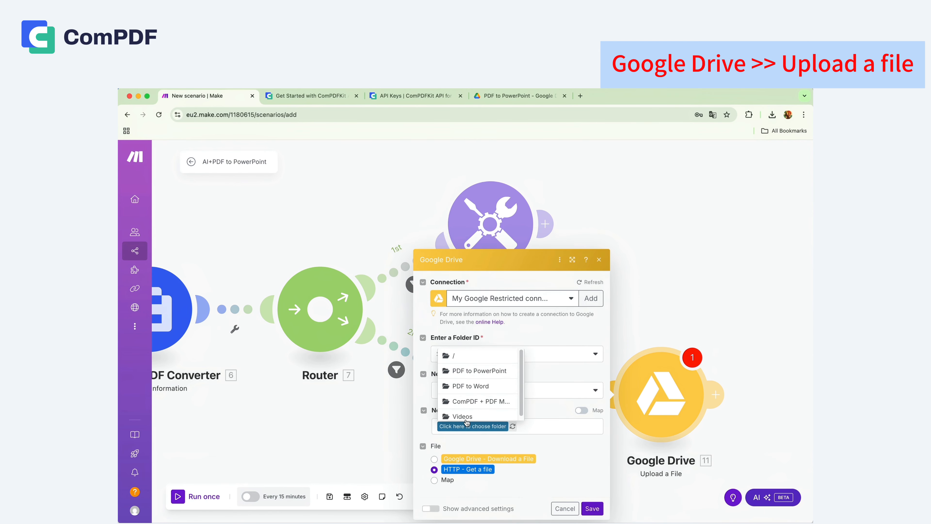
click(471, 369)
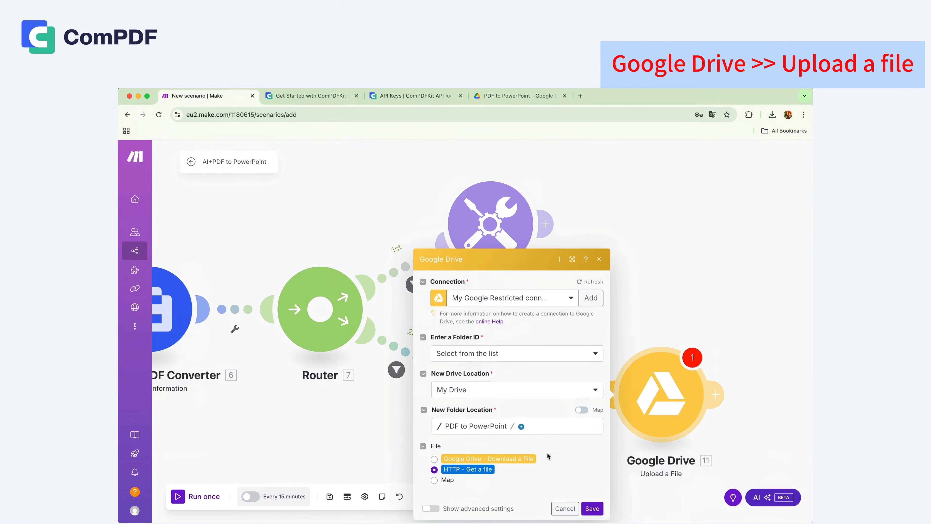
click(591, 507)
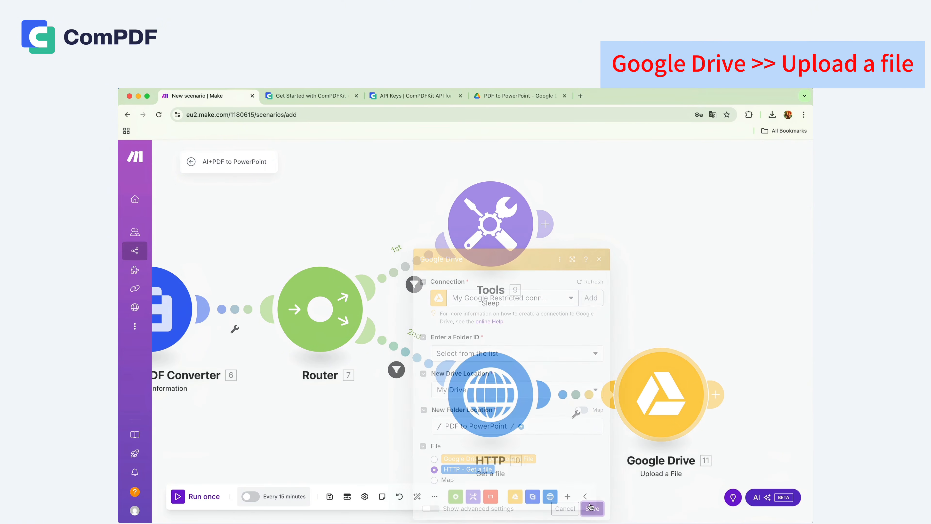
click(666, 413)
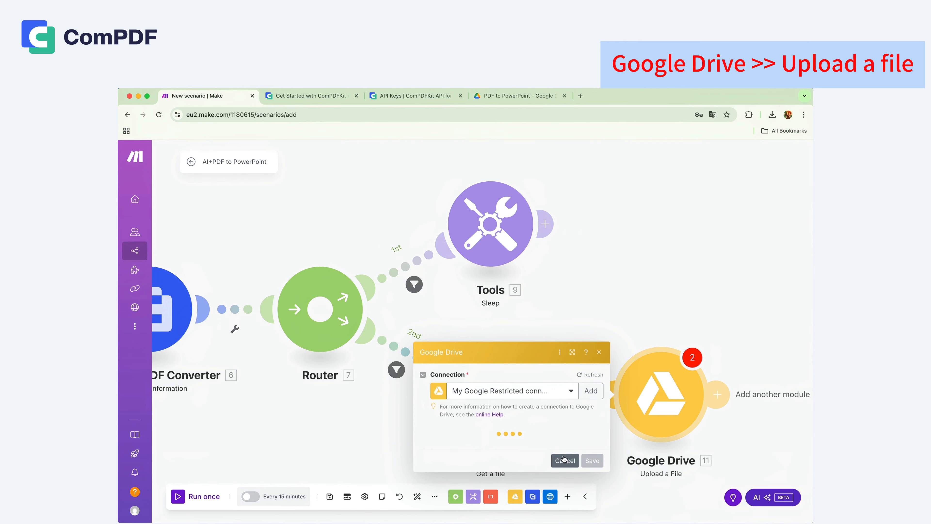
click(588, 508)
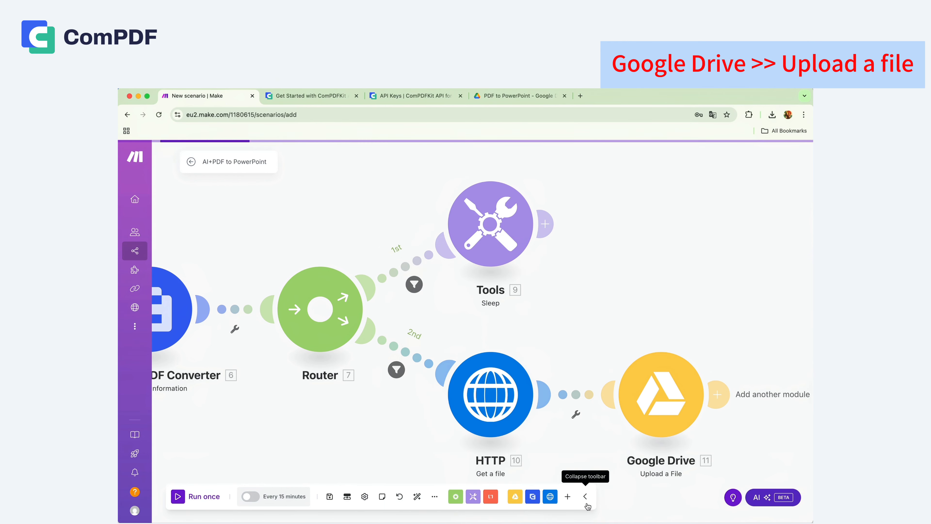
Step: Add a Parse JSON module after the Google Drive upload, set its JSON string to "Throw Error End" and save it
click(717, 394)
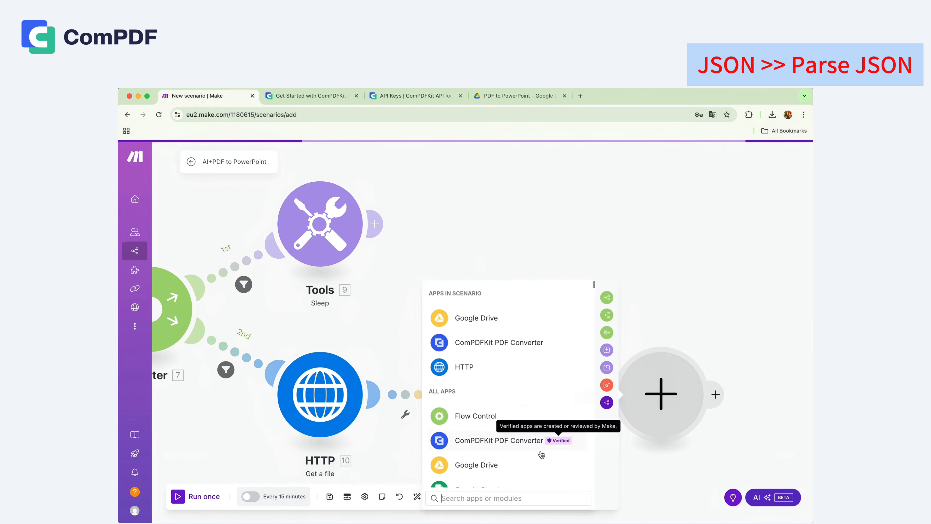
text(J)
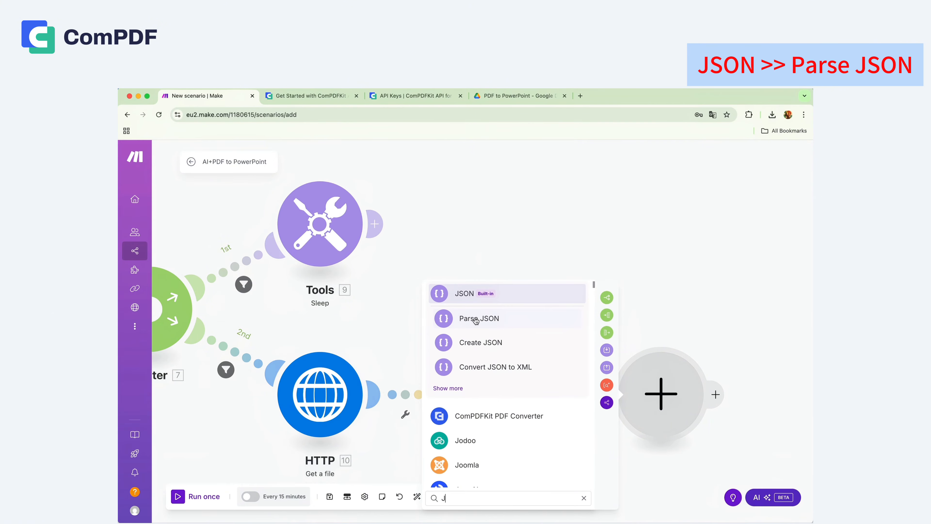
click(476, 319)
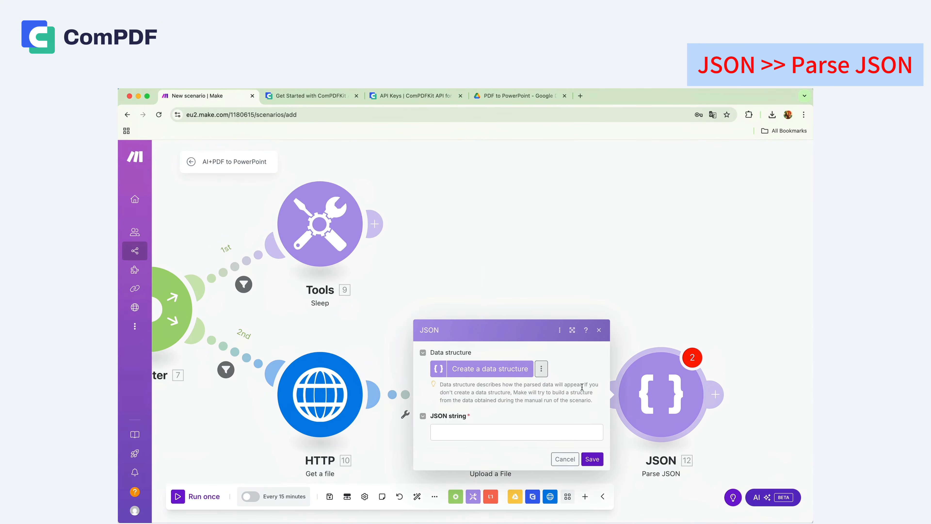
click(455, 433)
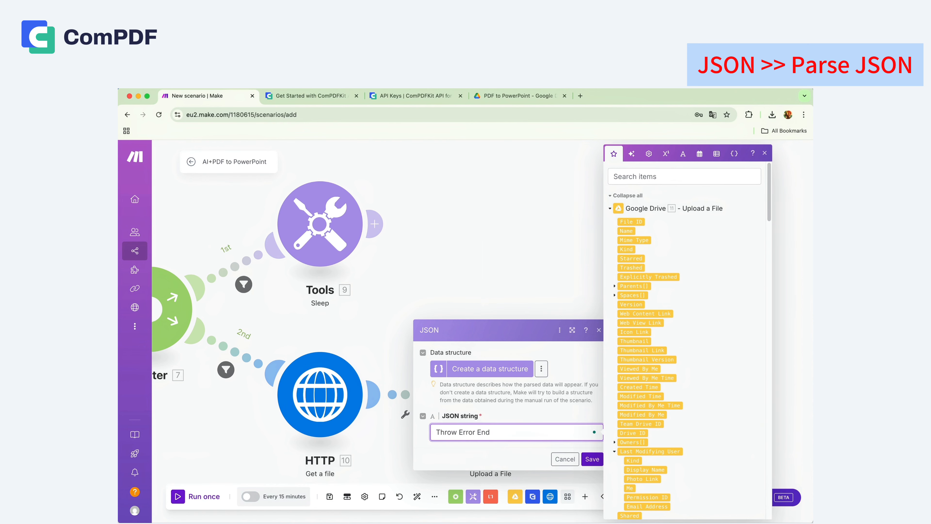
click(592, 460)
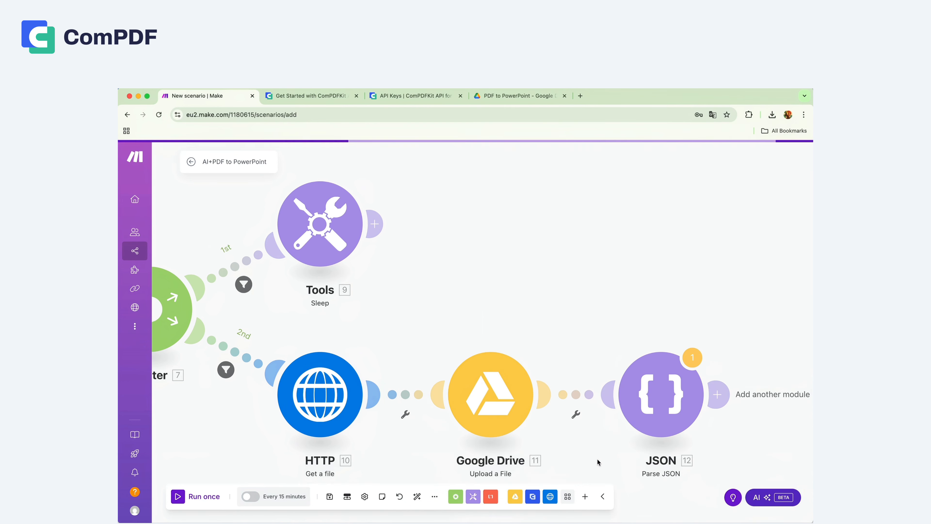
Step: Add a Commit error handler to the Parse JSON module and run the scenario once
right_click(655, 391)
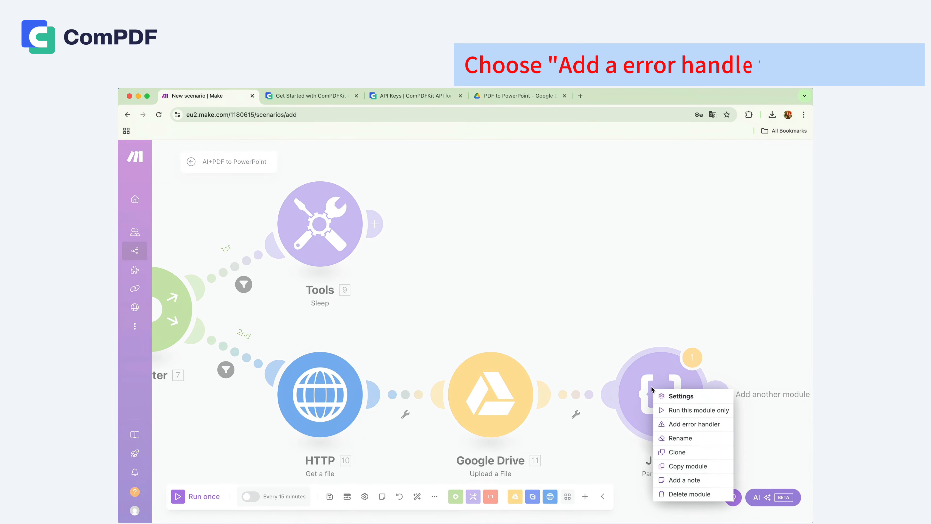
click(663, 424)
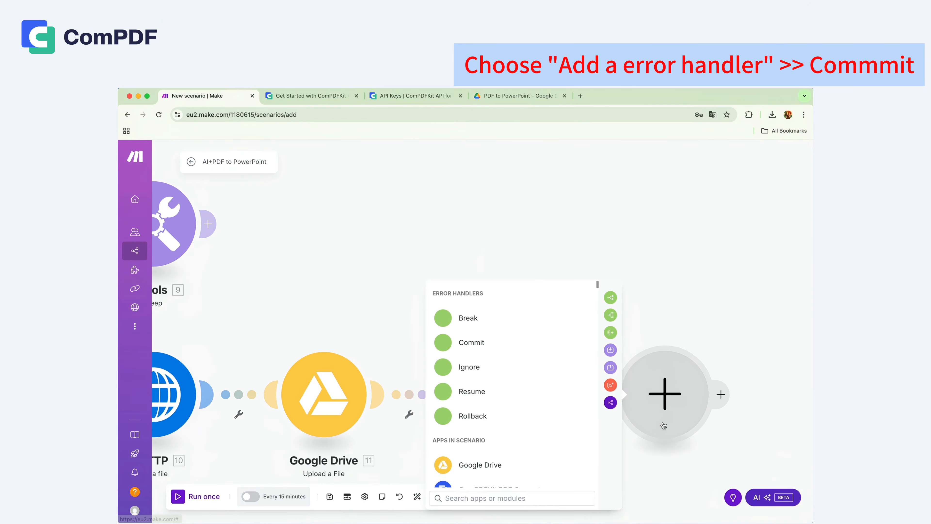
click(496, 346)
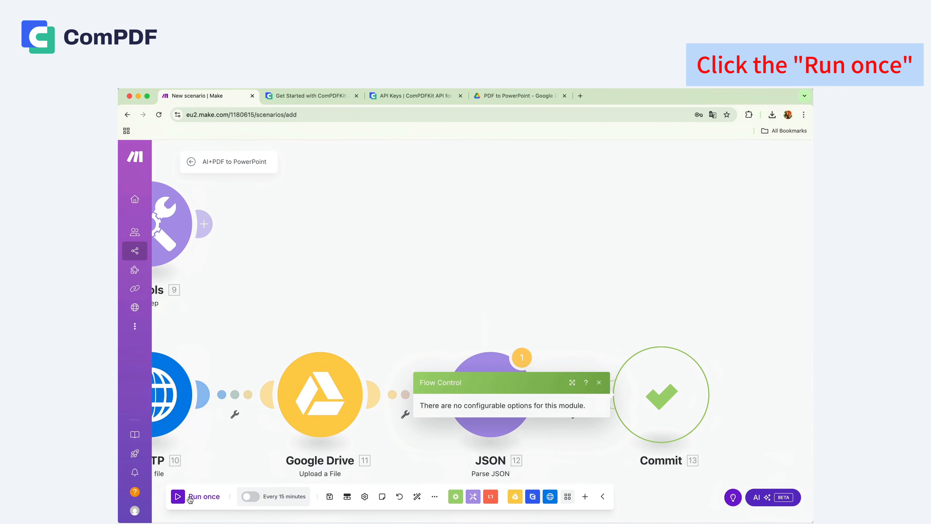
click(198, 496)
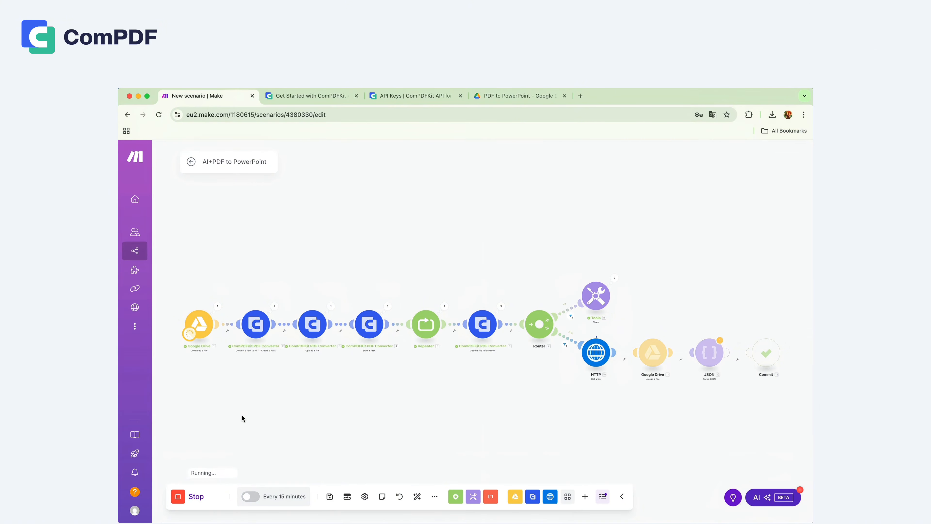
Step: Switch to the PDF to PowerPoint folder in Google Drive and download the converted UTF-8''PDF+to+PowerPoint.pptx file
click(296, 96)
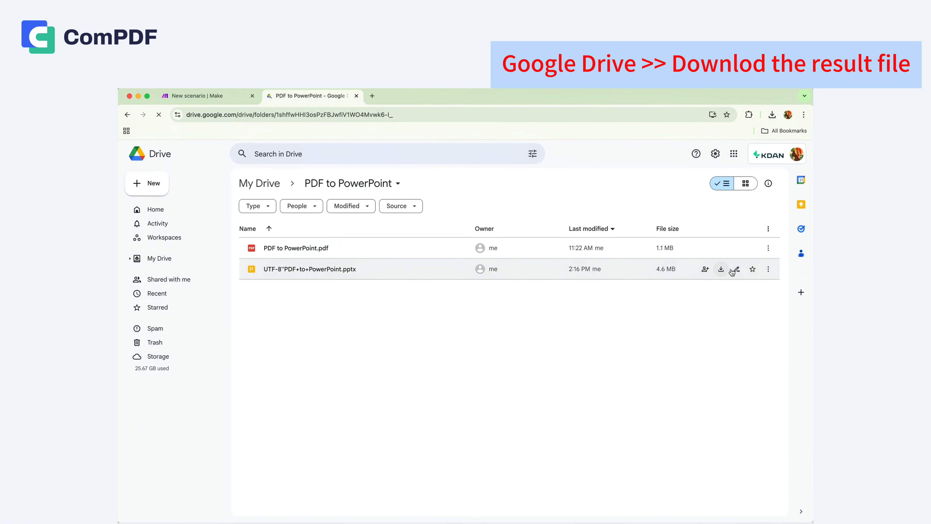
click(765, 270)
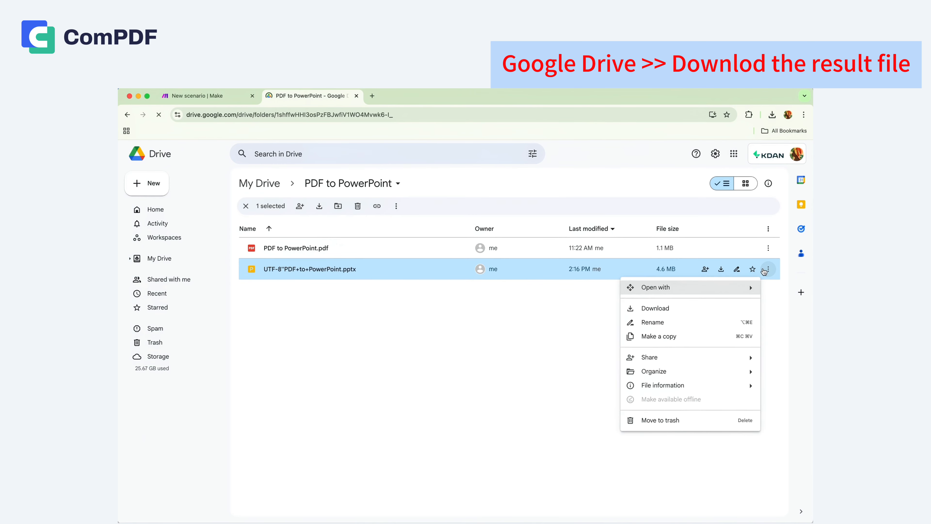
click(665, 309)
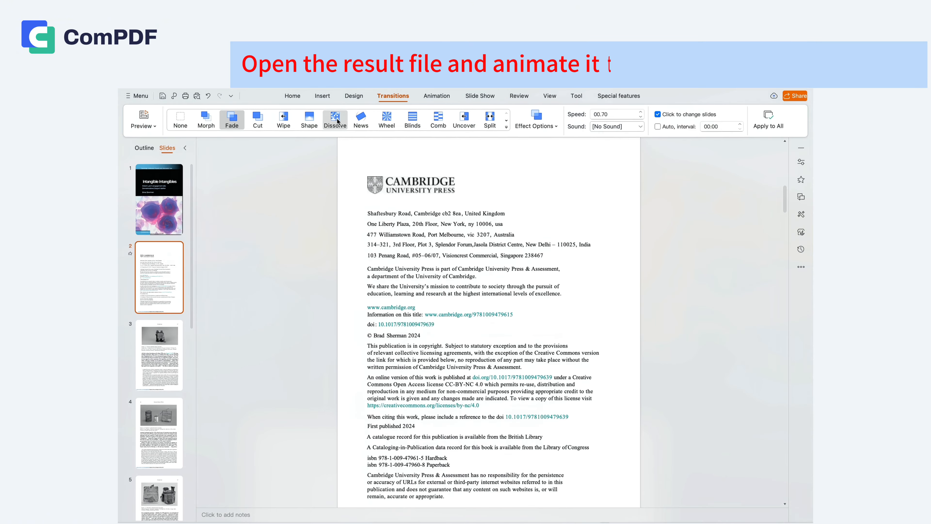
Step: In the converted presentation, try the News transition on slide 2 and replace it with Blinds
click(361, 119)
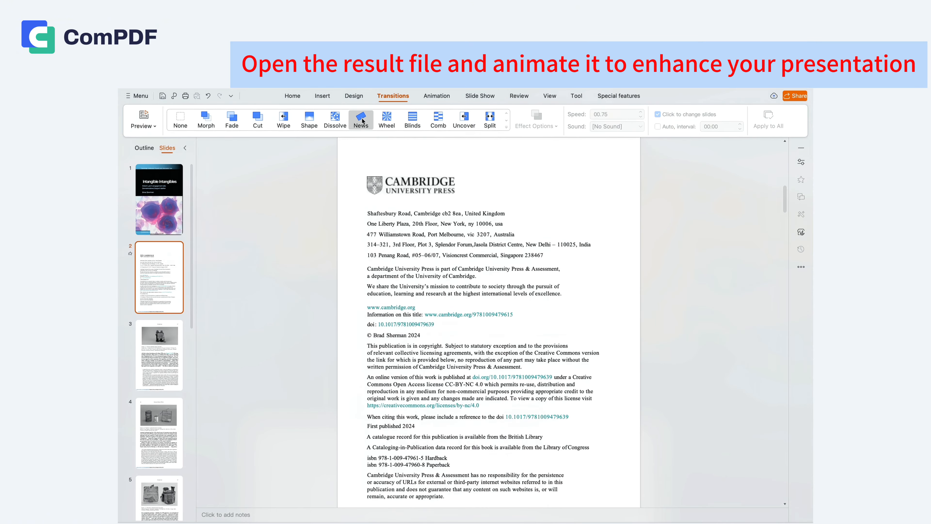
click(412, 119)
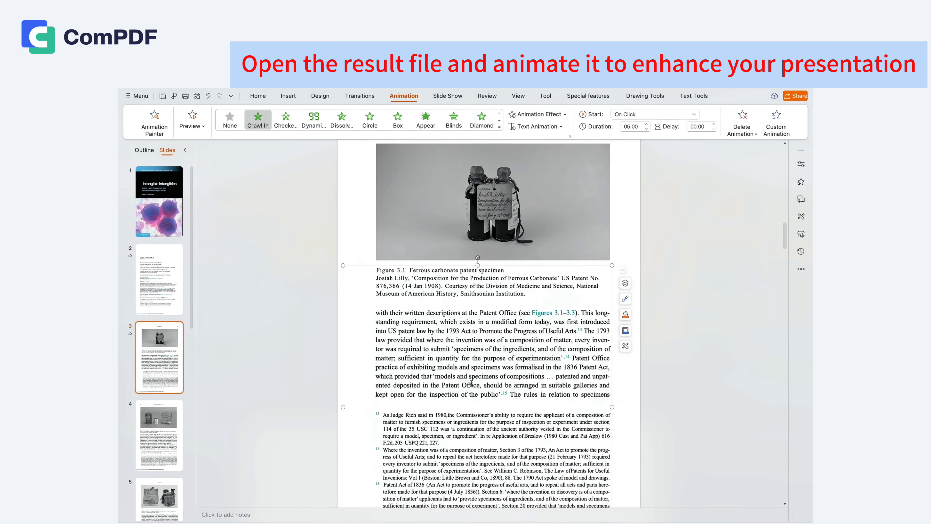
Step: On slide 3, apply the Checkerboard animation to the text box and the Circle animation to the picture
scroll(471, 383, down, 1)
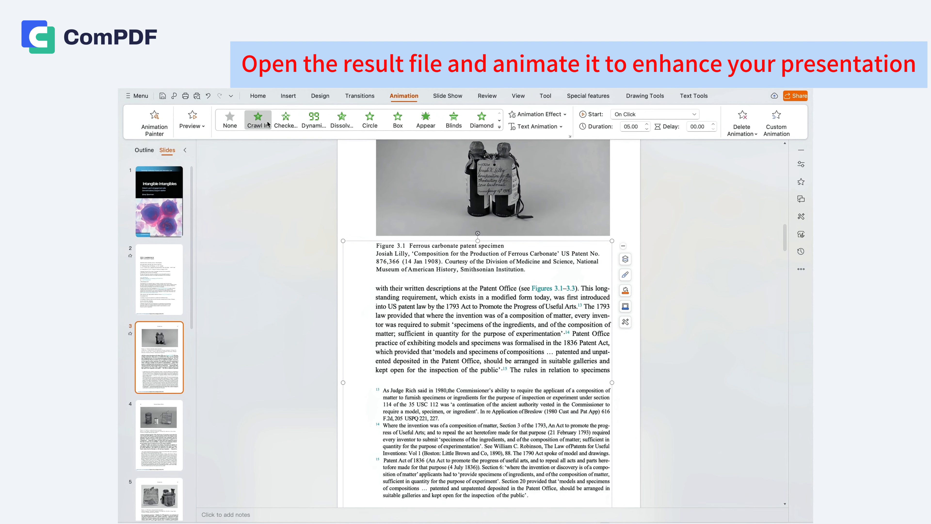
click(282, 121)
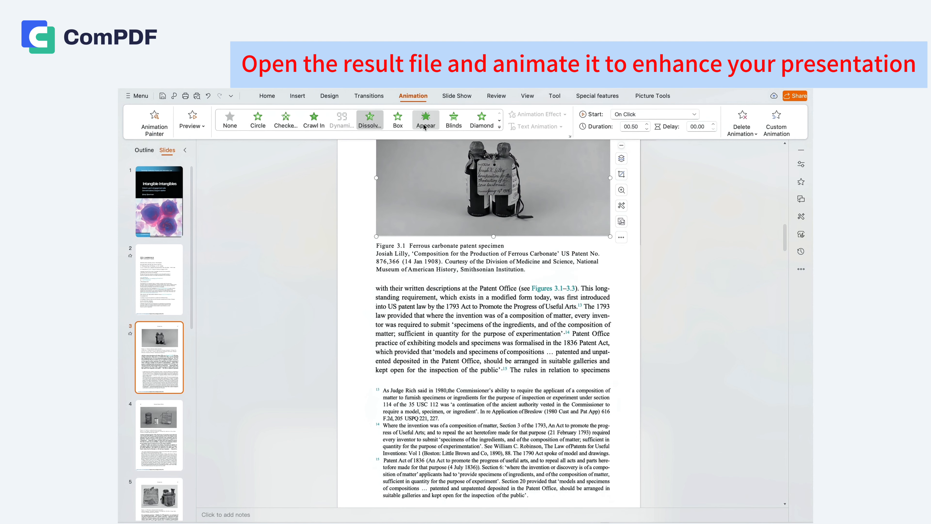
click(257, 121)
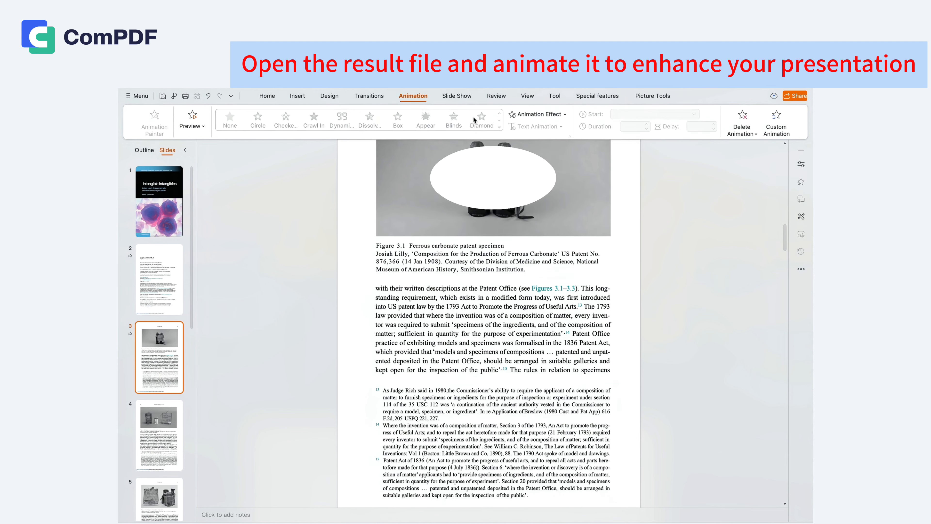